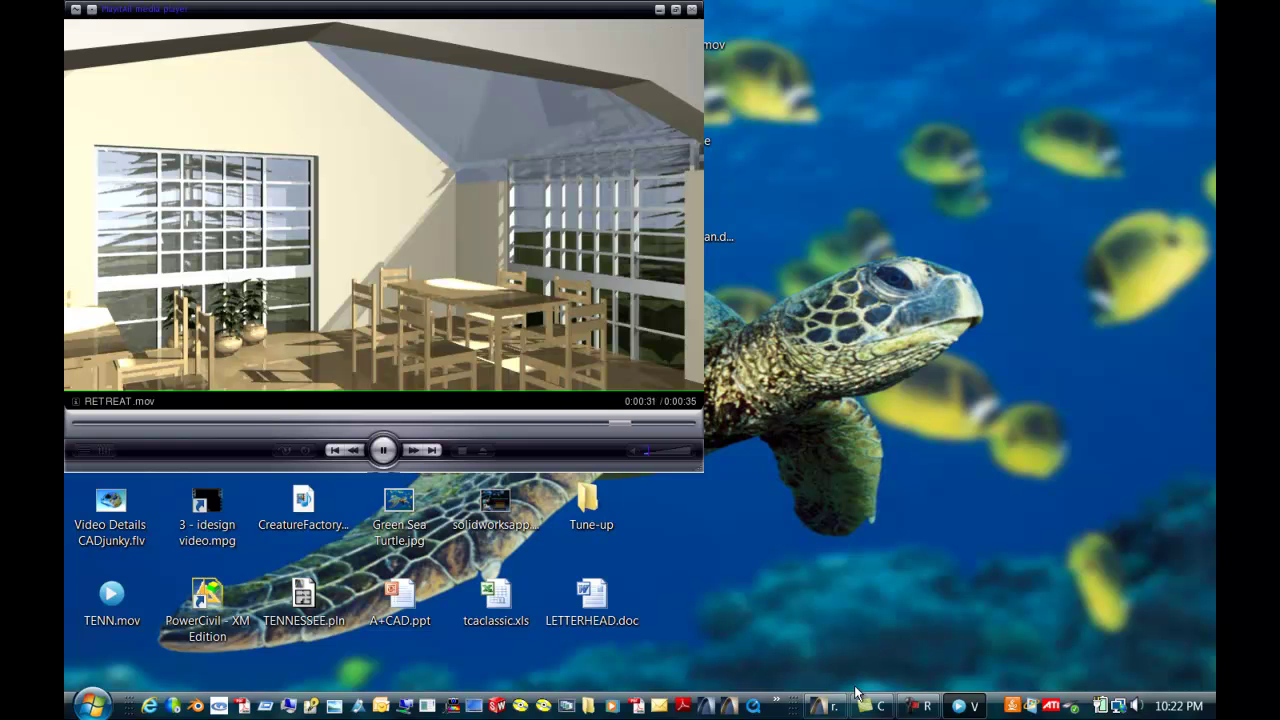
Step: Bring the ArchiCAD retreat house project in front of the finished movie
click(827, 708)
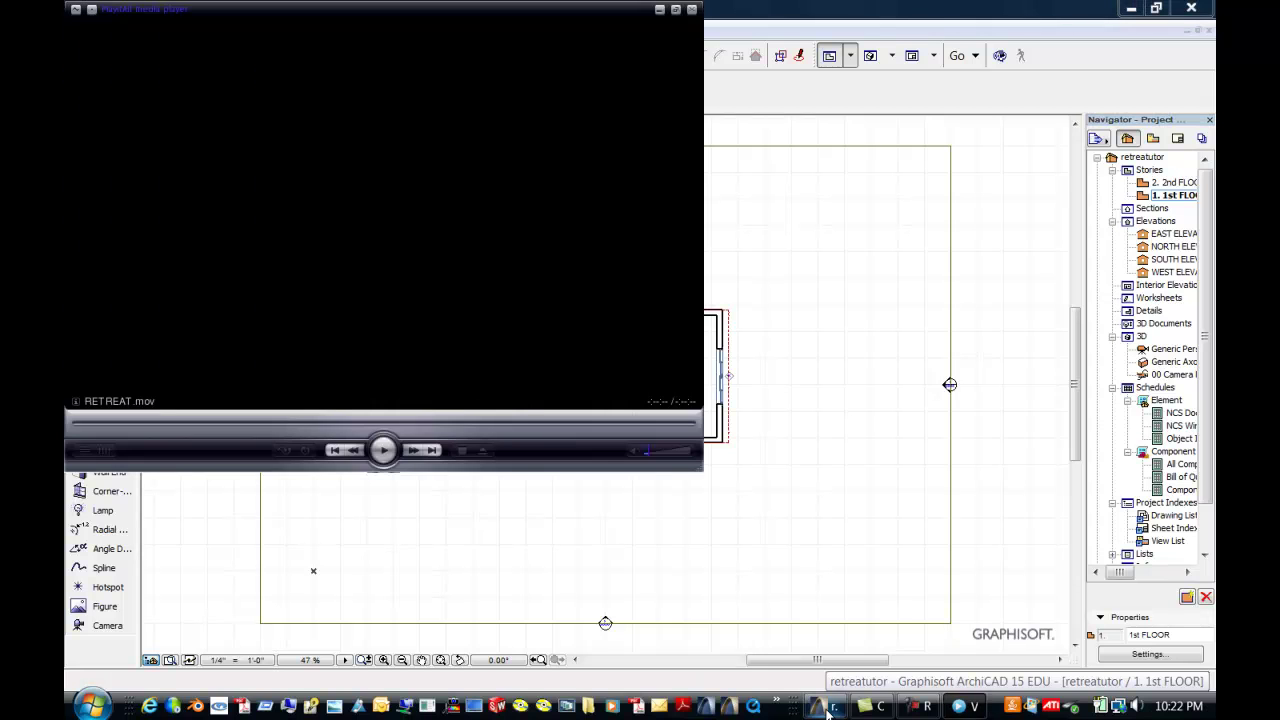
Step: Close the retreat movie, view the house in Generic Perspective, then return to the 1st FLOOR plan
click(692, 10)
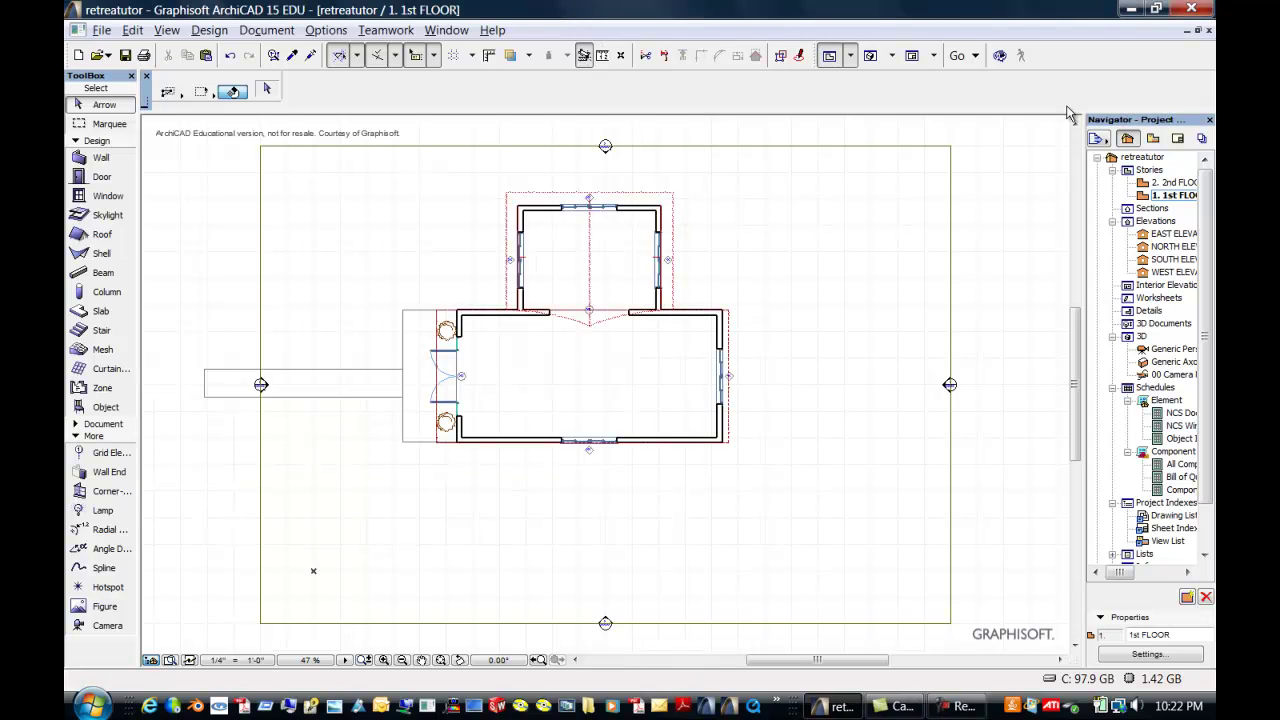
double_click(1176, 360)
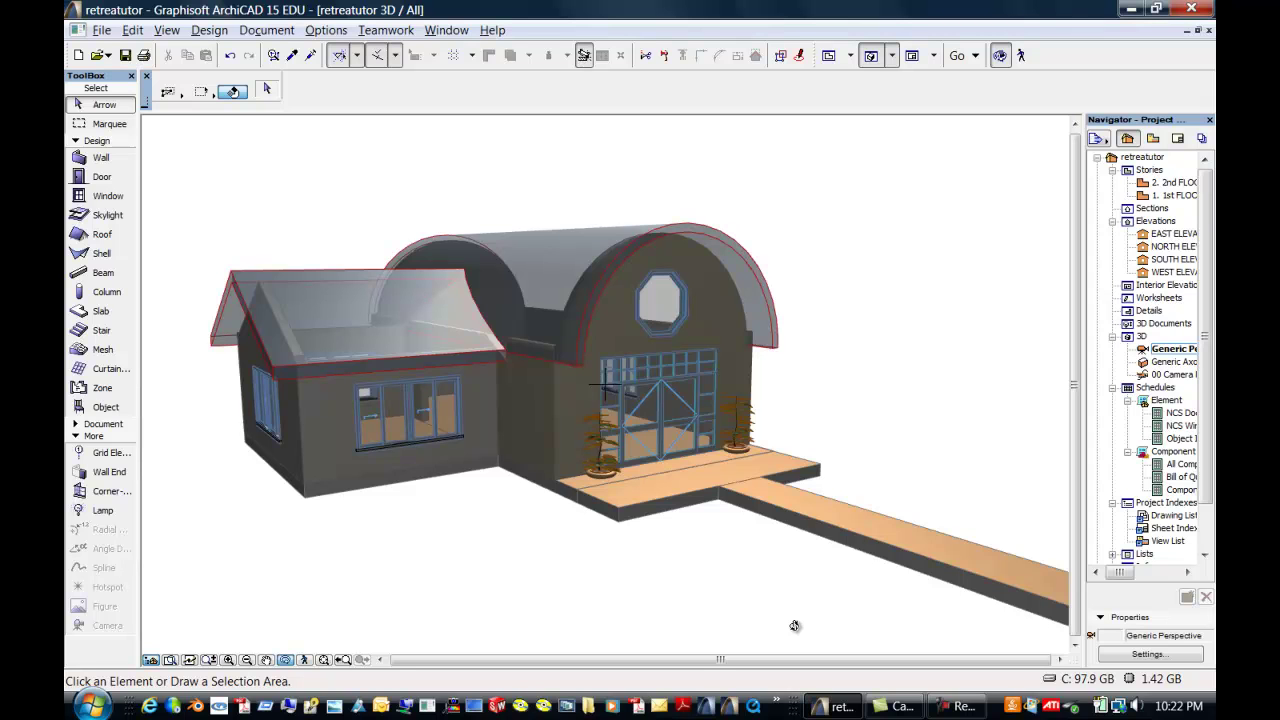
double_click(1143, 196)
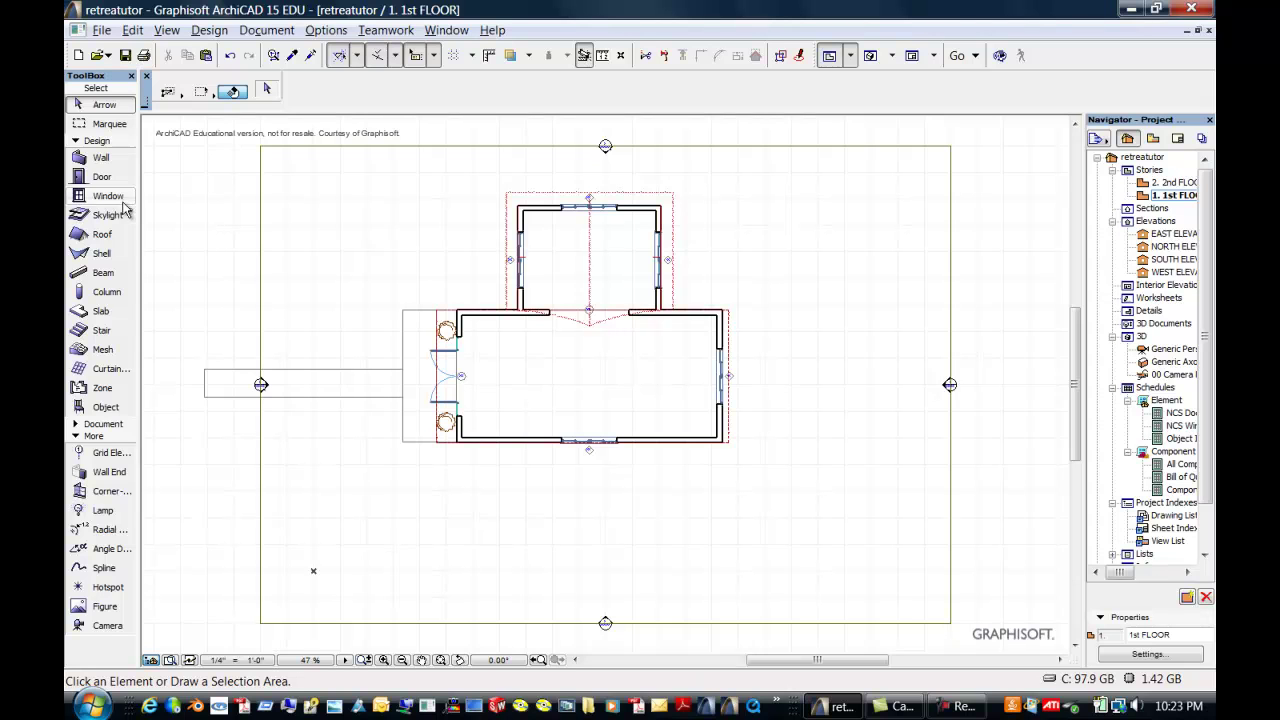
Step: Keep Grass Green as the mesh top surface and draw a corner-to-corner rectangle mesh over the site
double_click(104, 349)
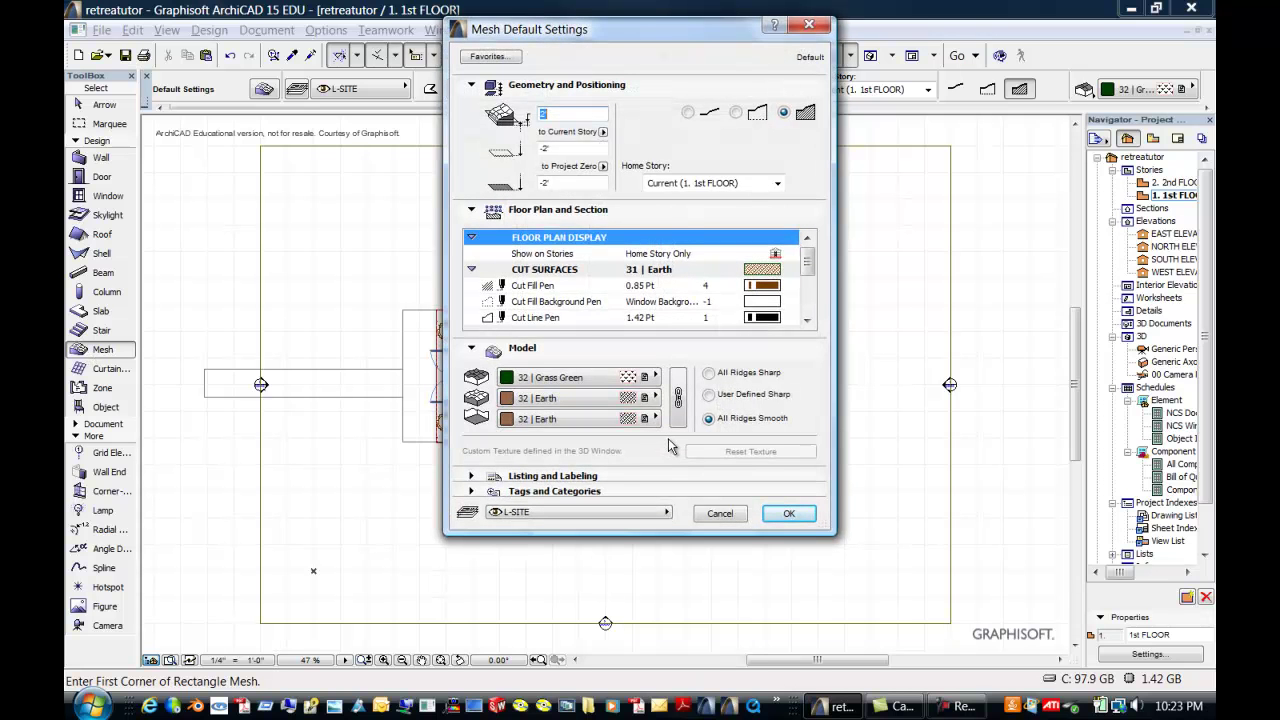
click(656, 377)
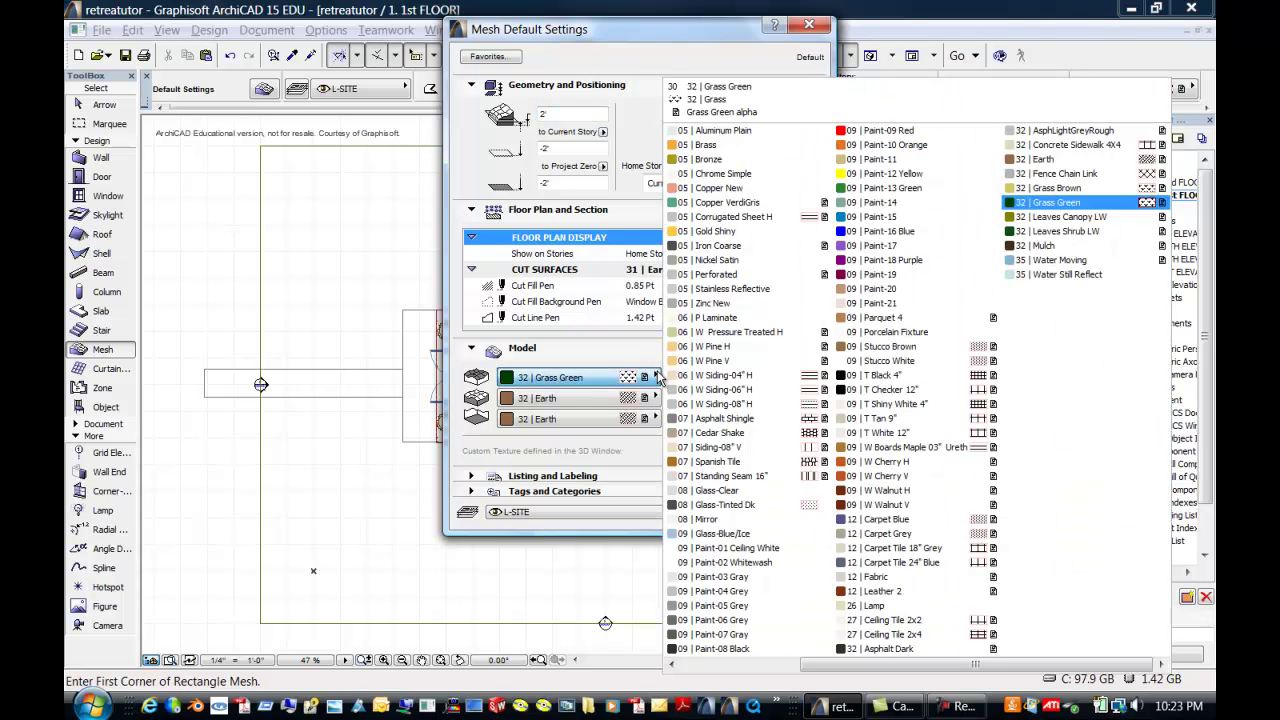
click(658, 377)
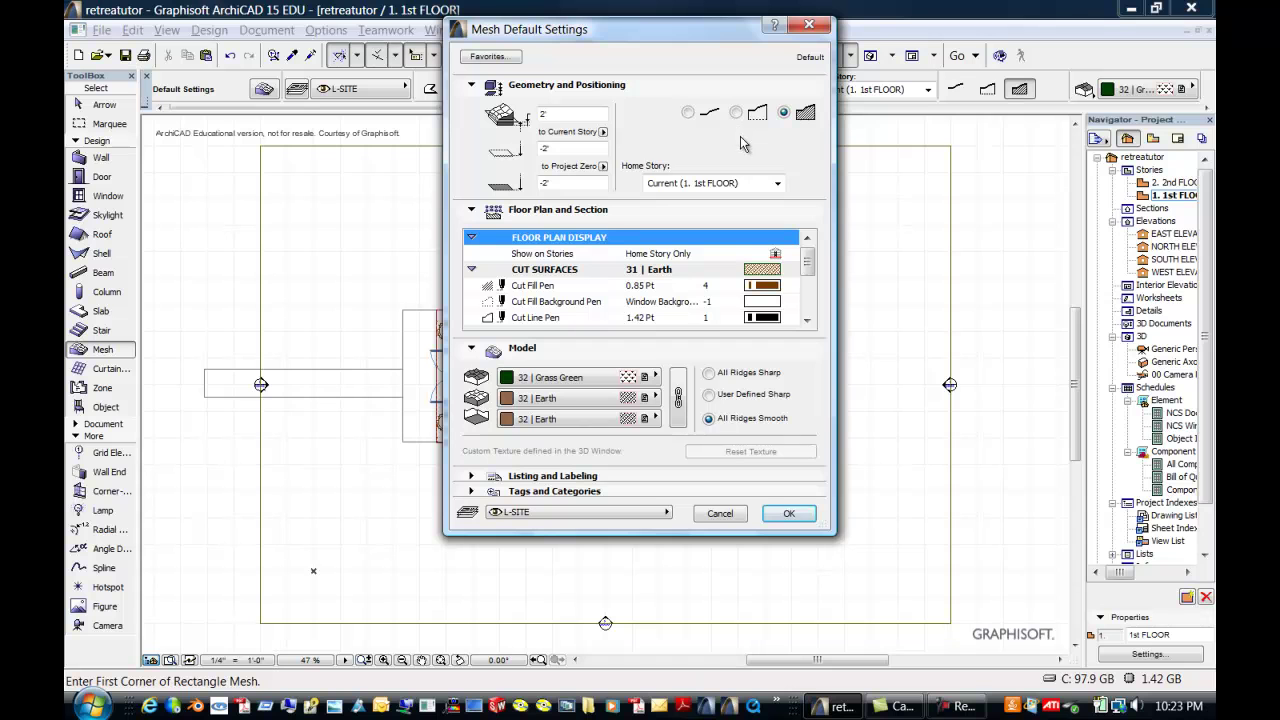
click(790, 514)
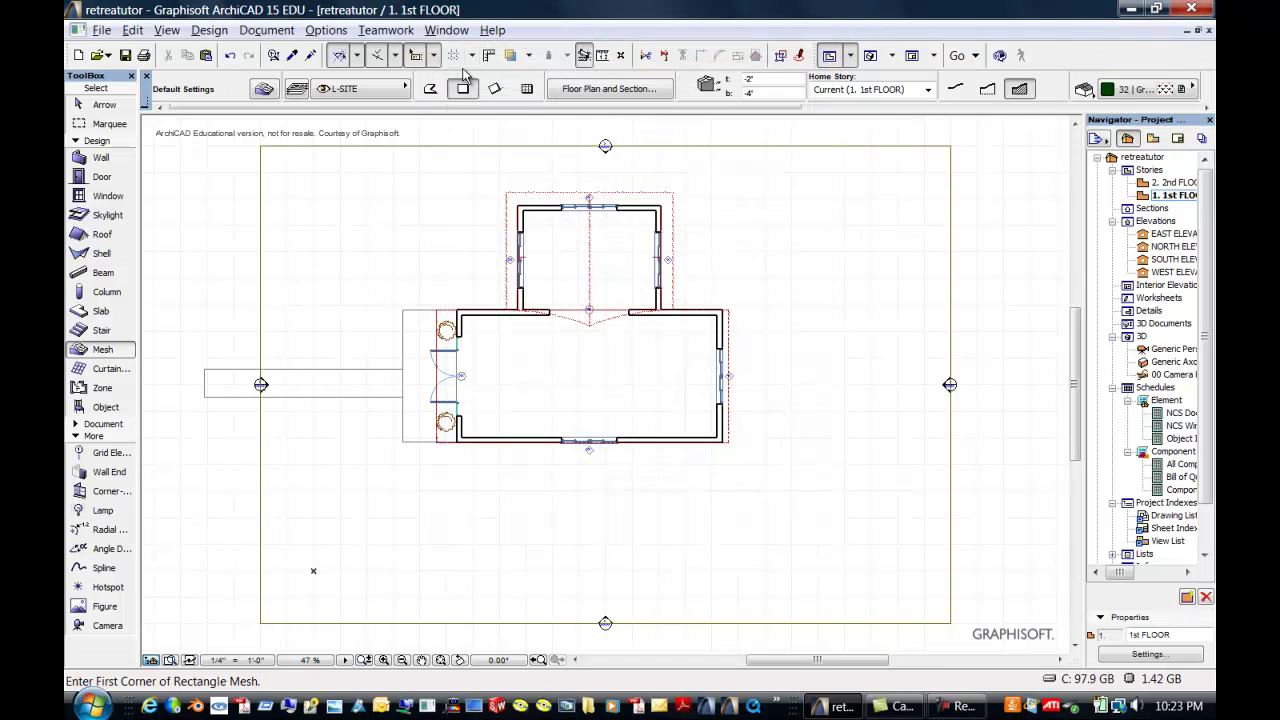
click(145, 630)
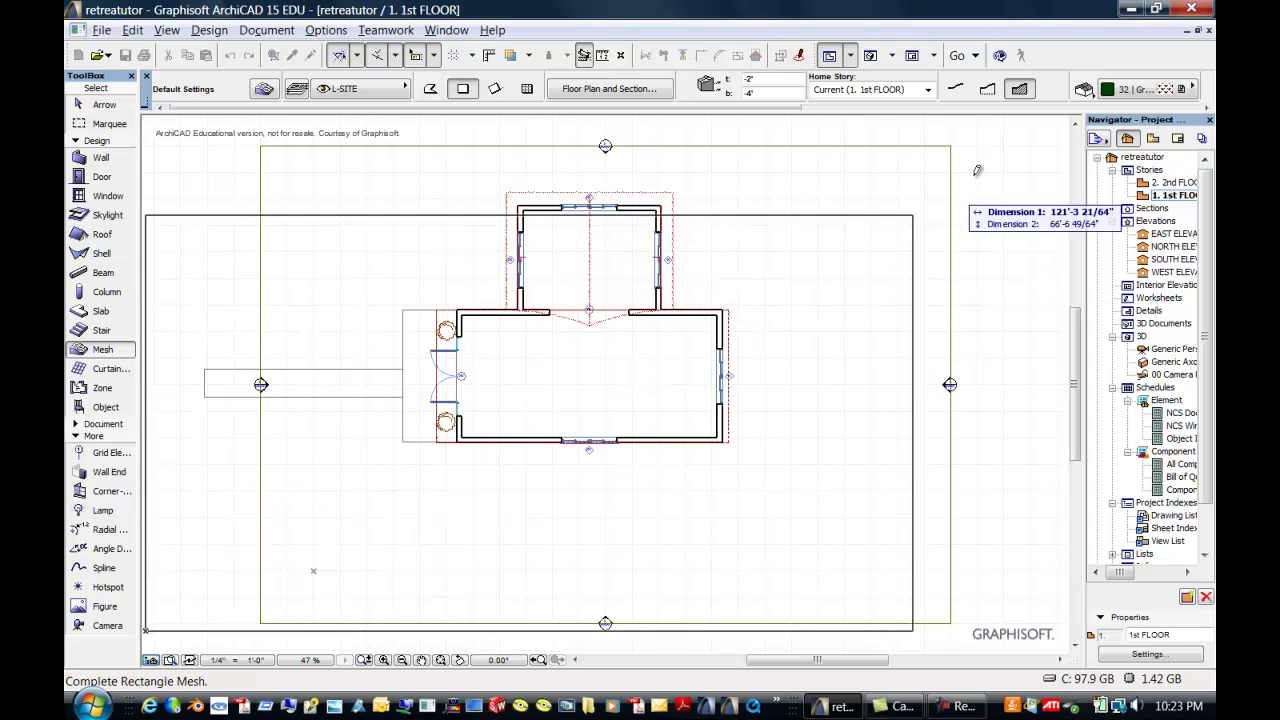
click(1063, 115)
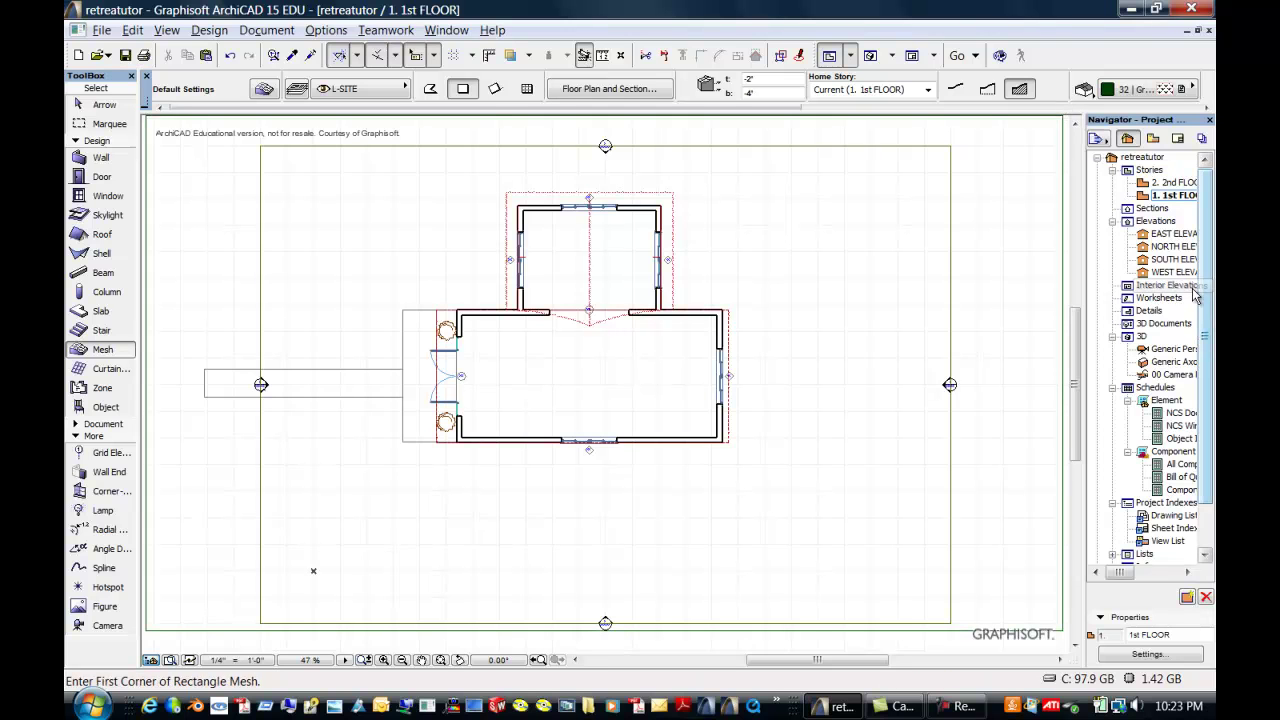
Step: In West Elevation, drag the ground mesh corner slightly below floor level, then recheck it in 3D
double_click(1163, 349)
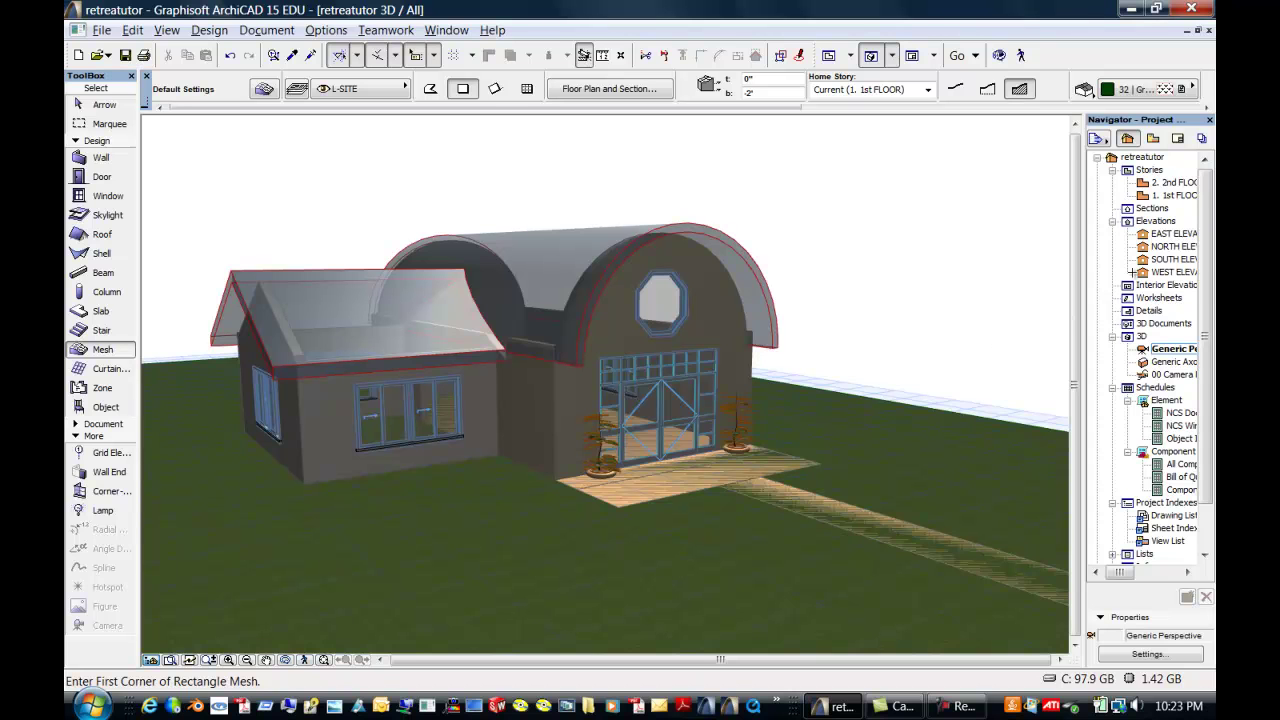
double_click(1153, 274)
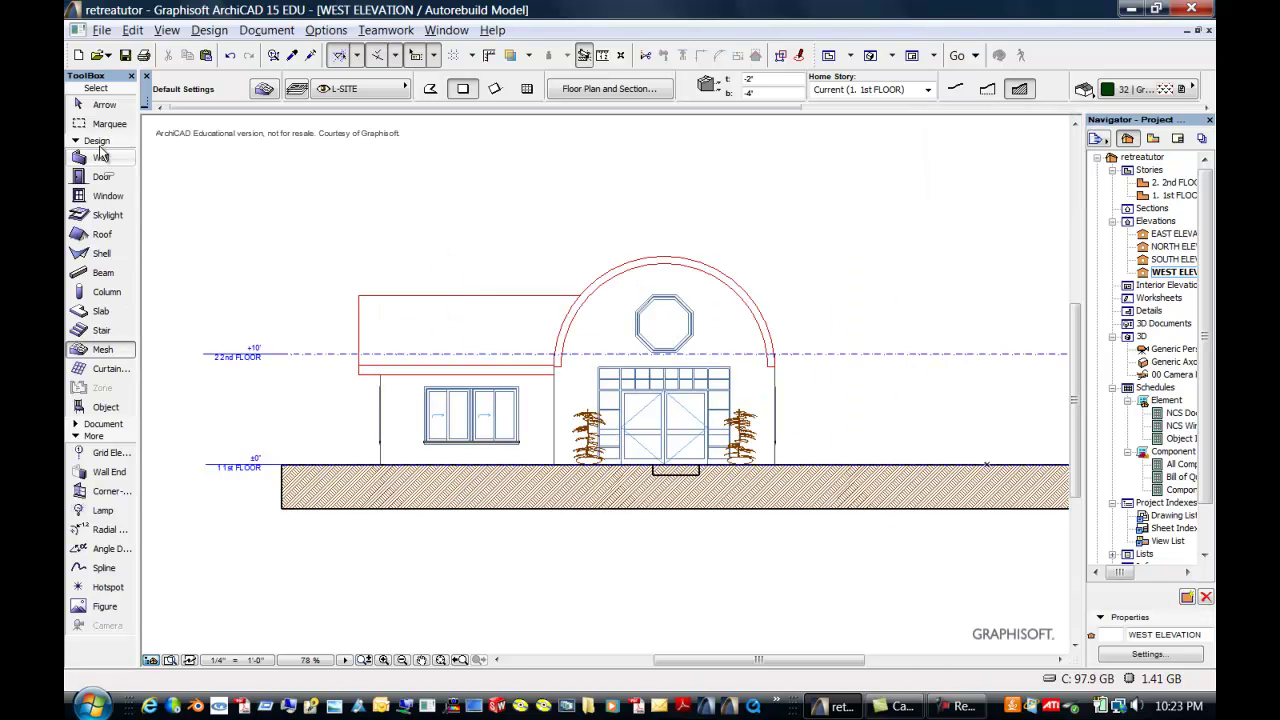
click(102, 106)
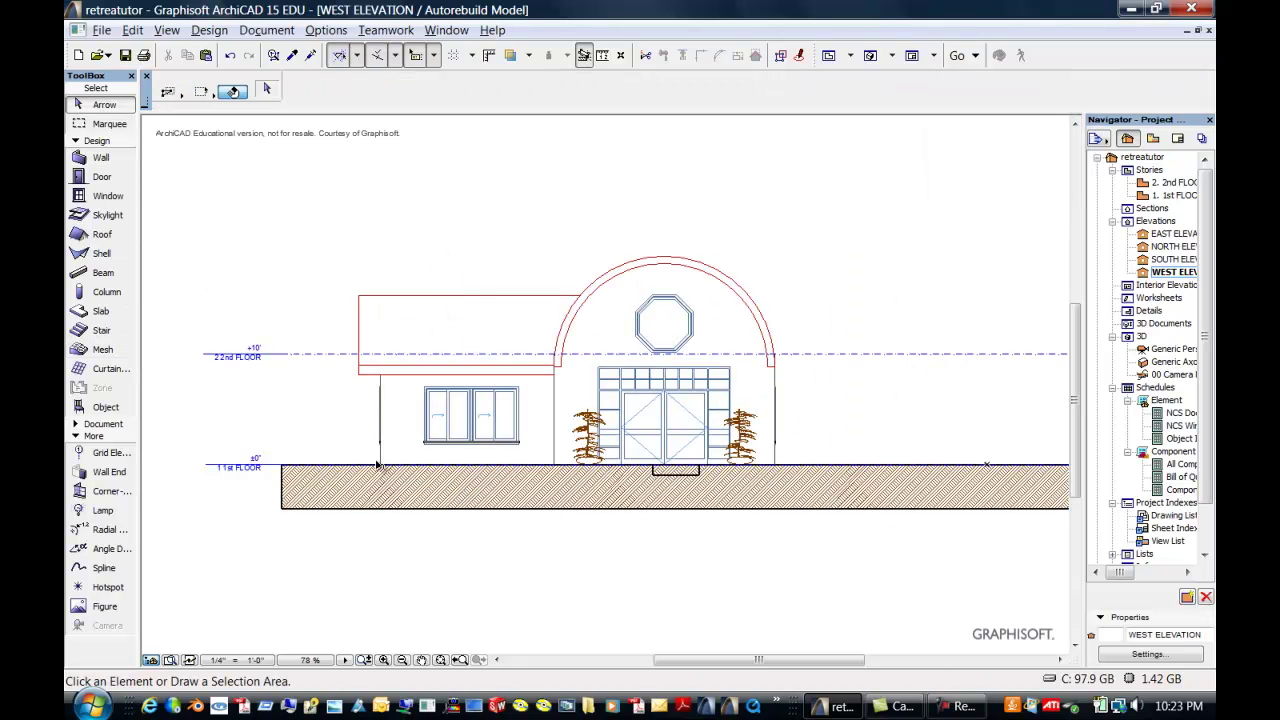
click(340, 489)
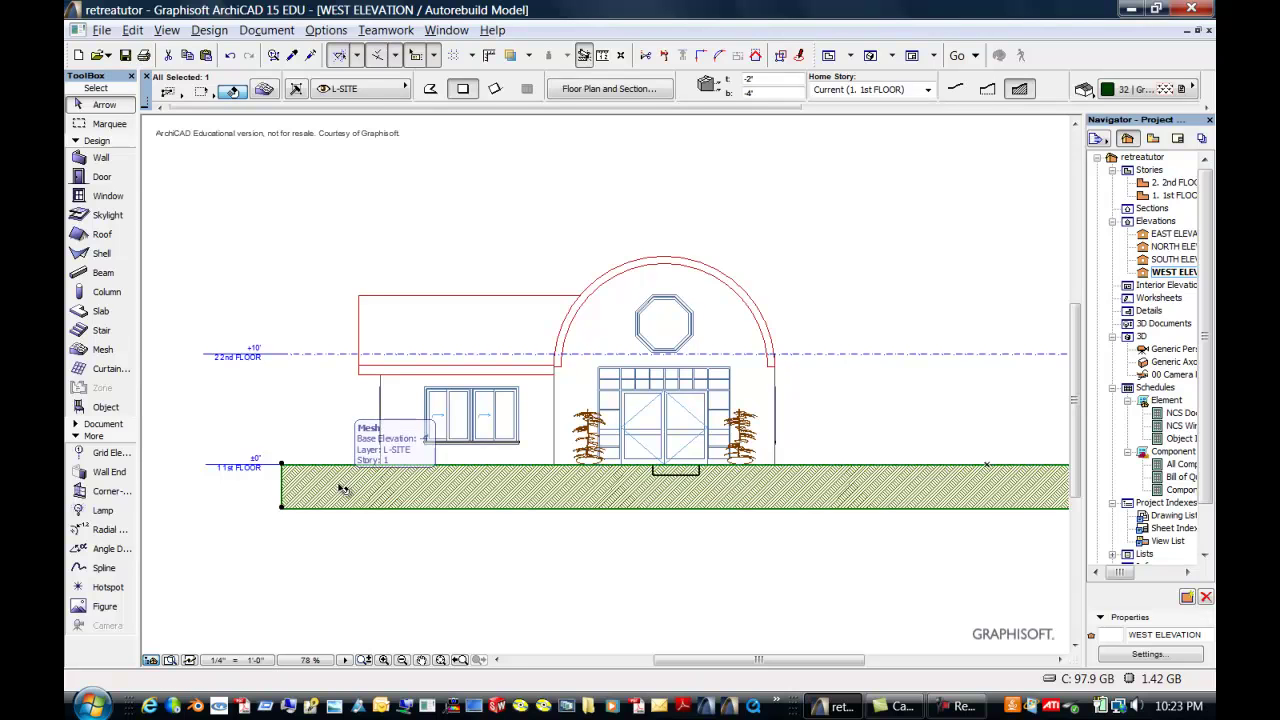
click(283, 470)
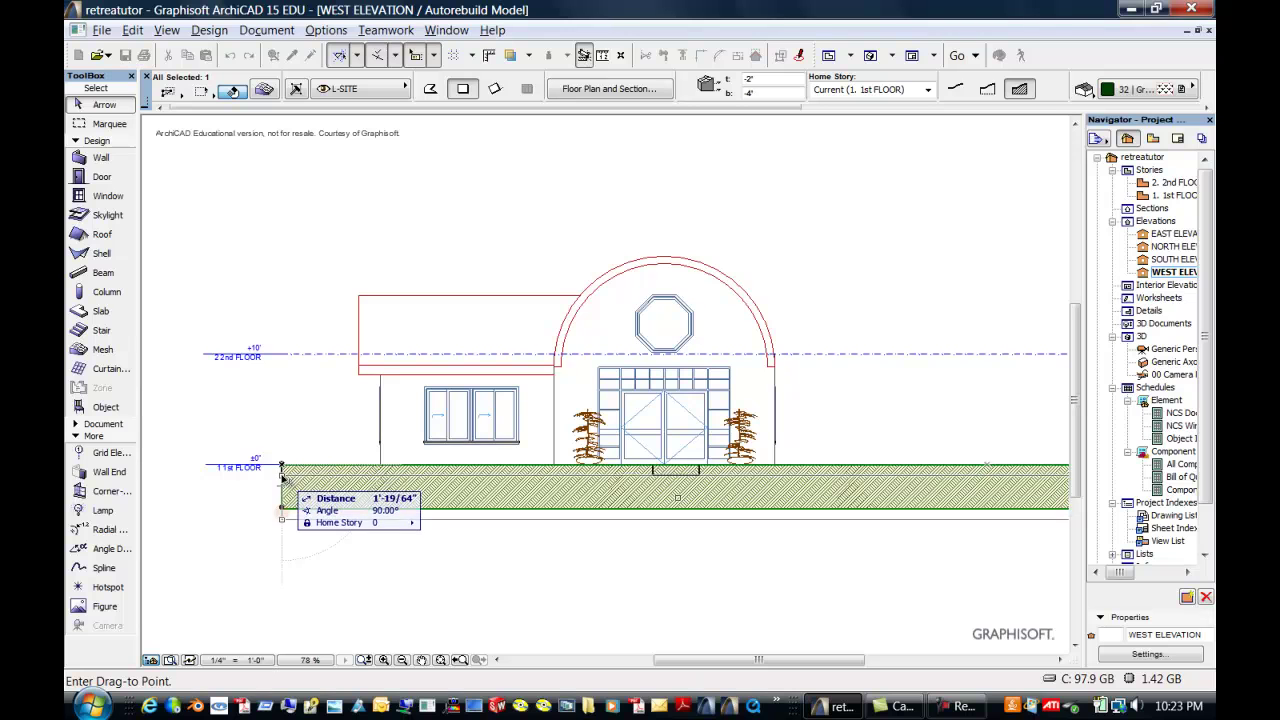
click(283, 476)
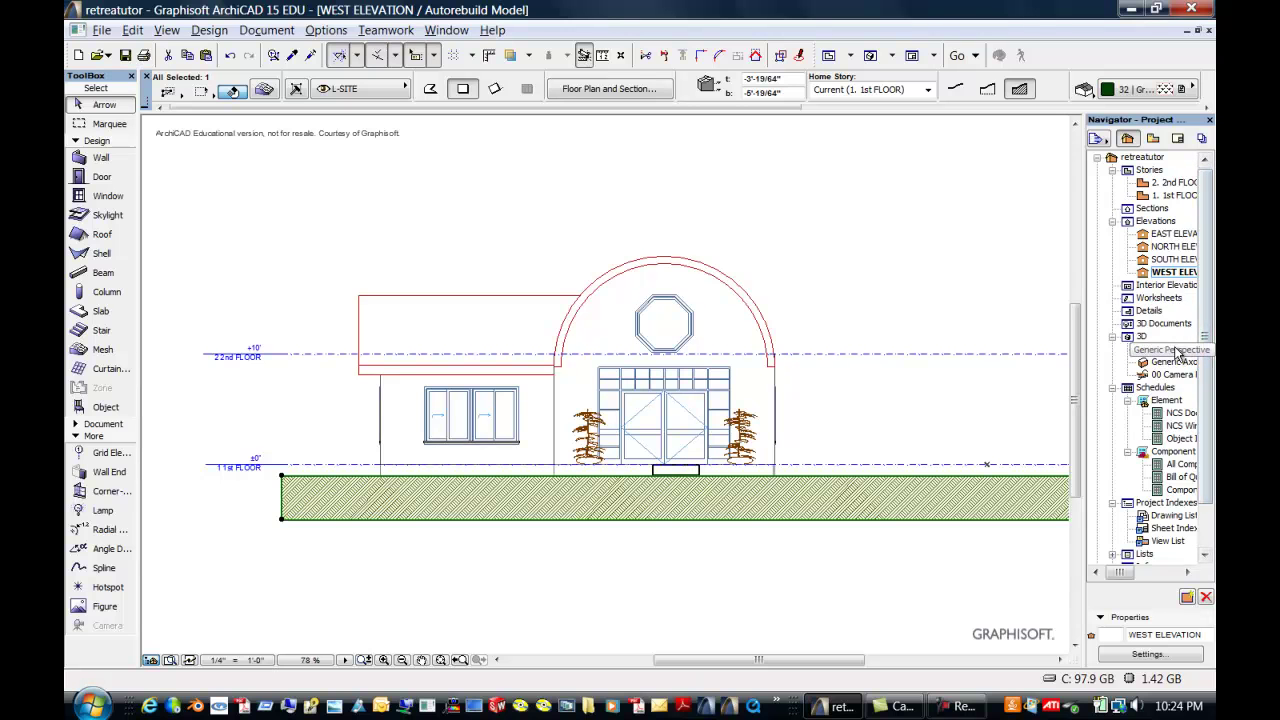
double_click(1176, 352)
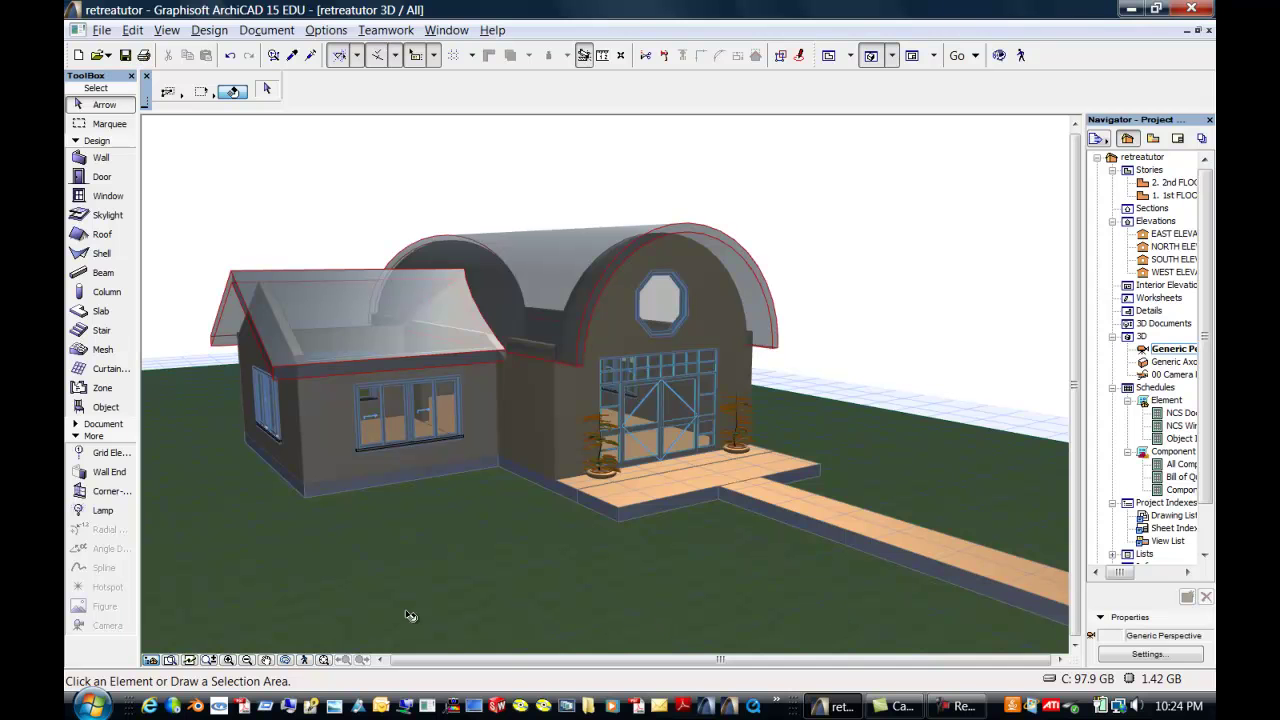
Step: Orbit the 3D view to see the house from another angle, then return to the 1st floor plan
click(285, 660)
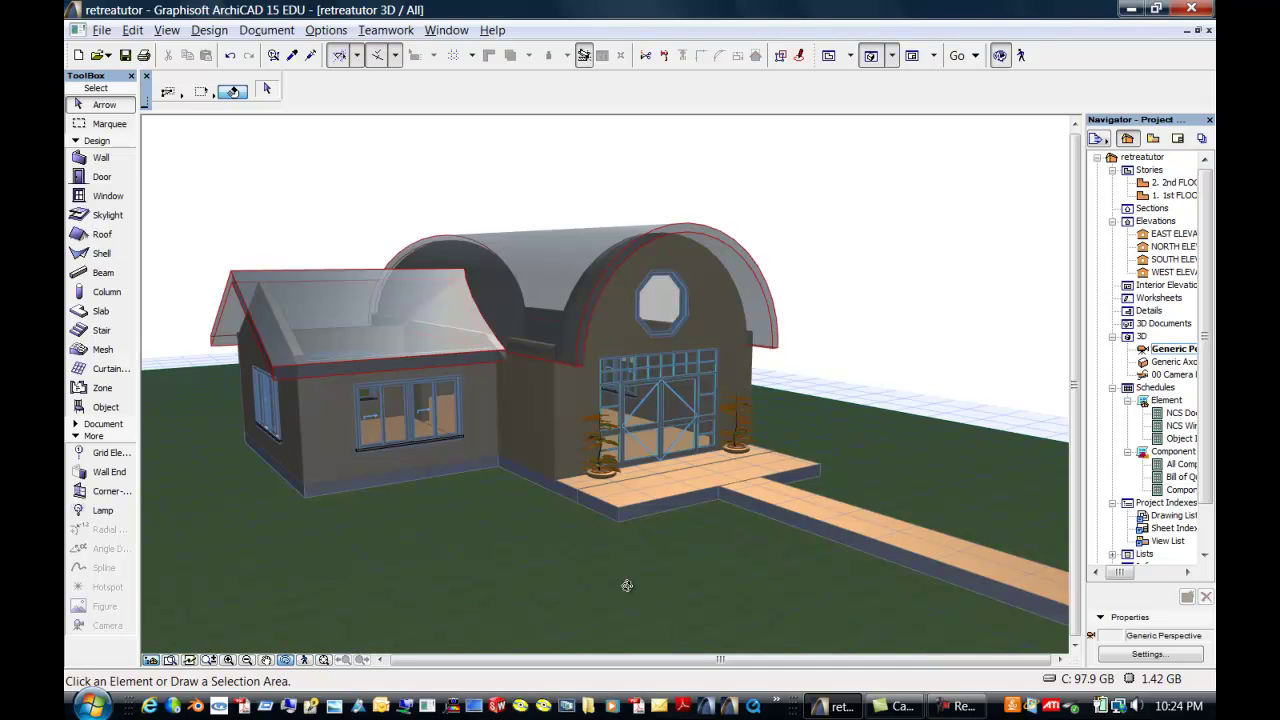
drag(745, 585, 1000, 380)
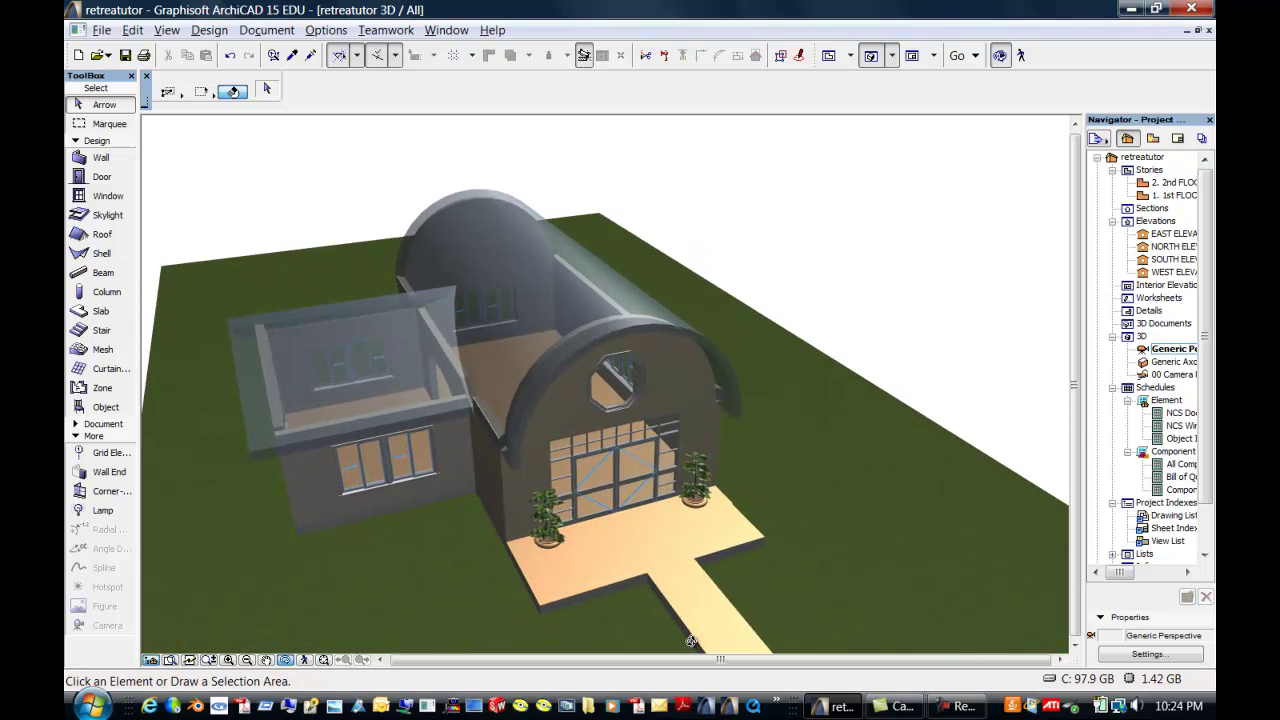
double_click(1143, 197)
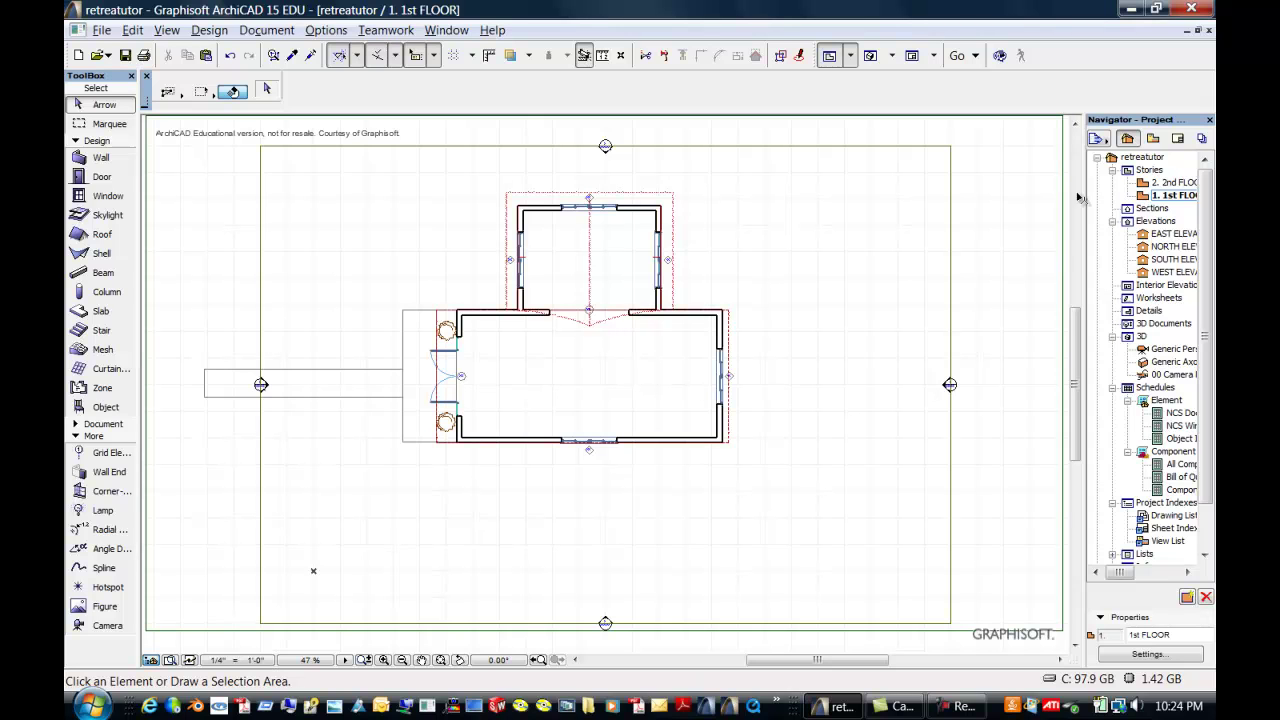
Step: Search the libraries for 'tree' and make Tree Pine 3D 15 the default object
click(113, 408)
double_click(113, 408)
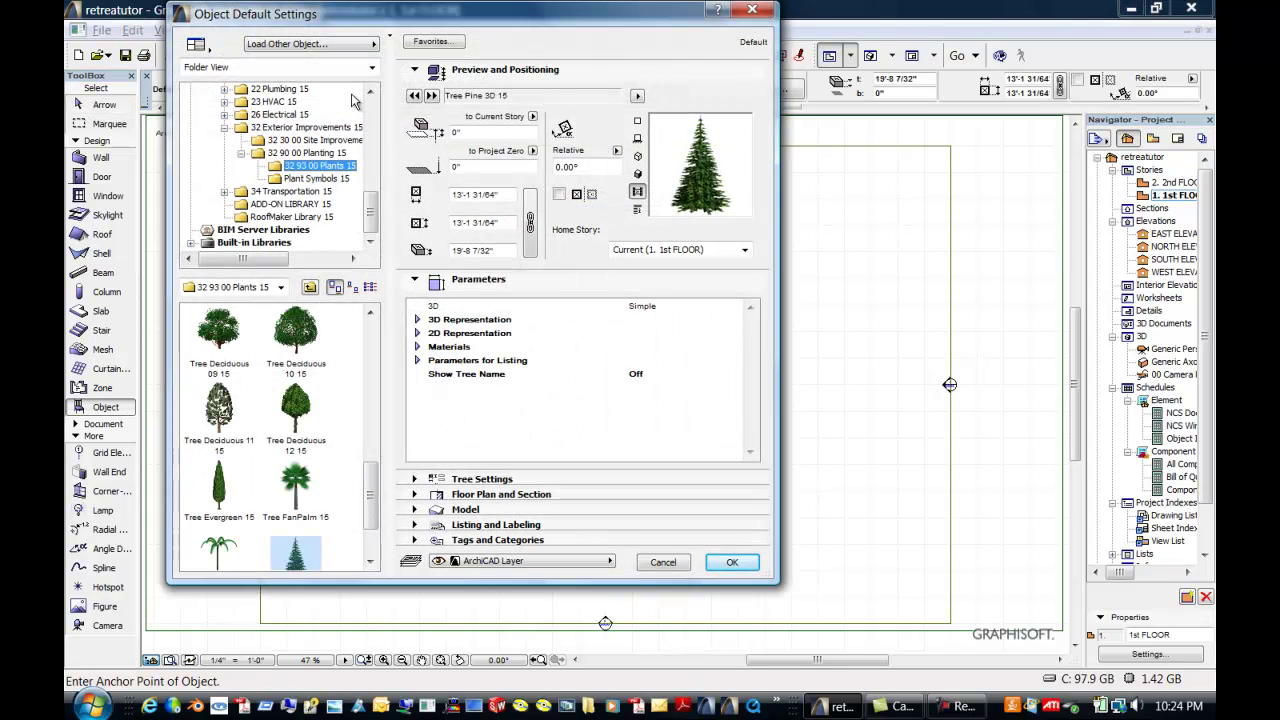
click(373, 67)
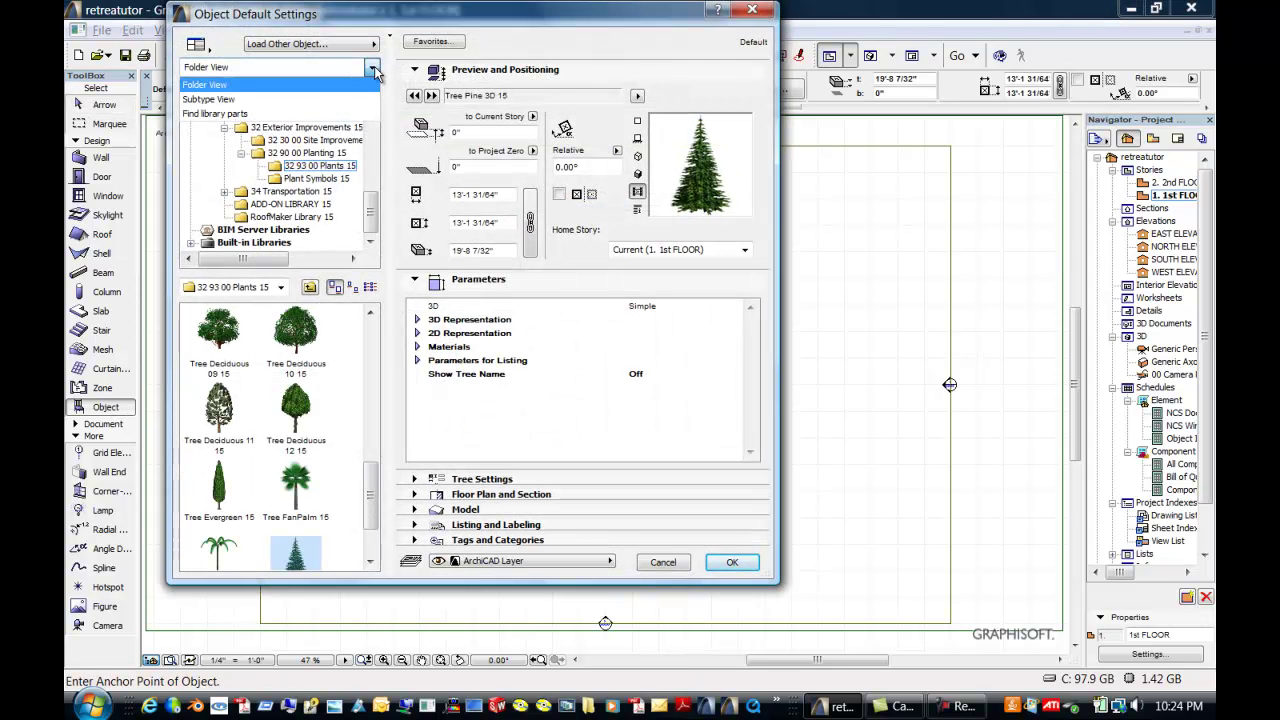
click(322, 112)
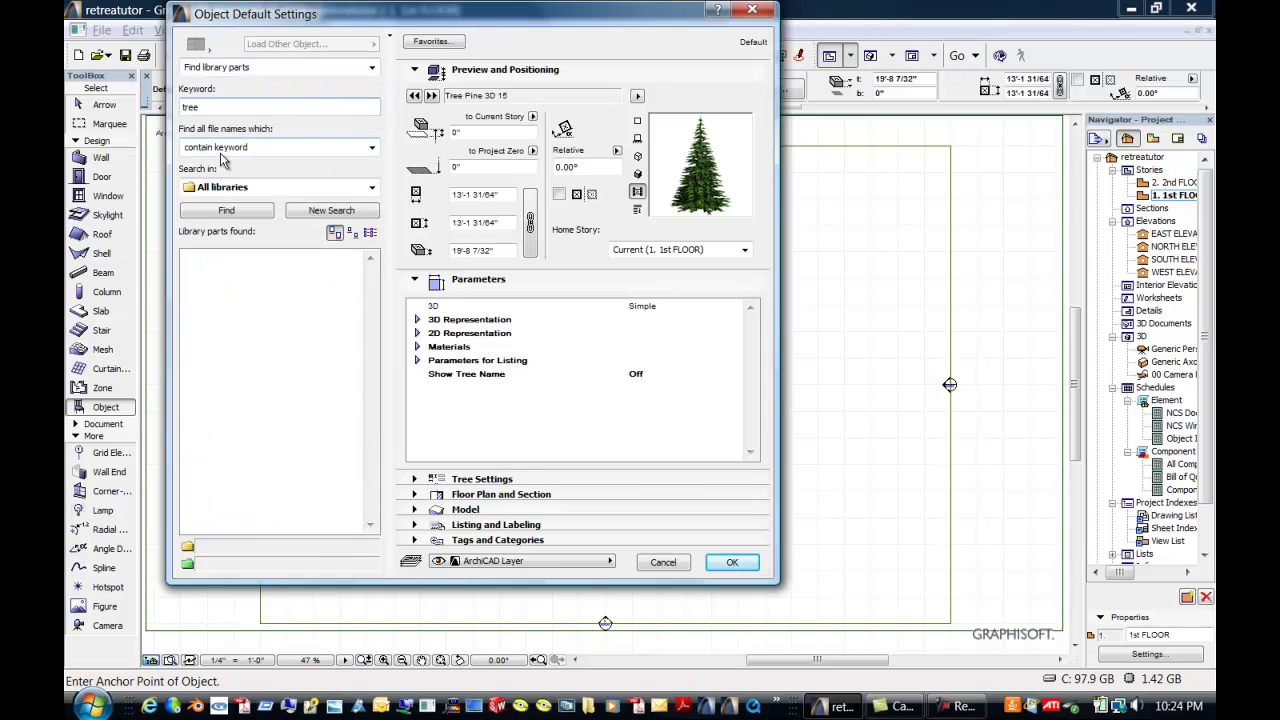
click(232, 210)
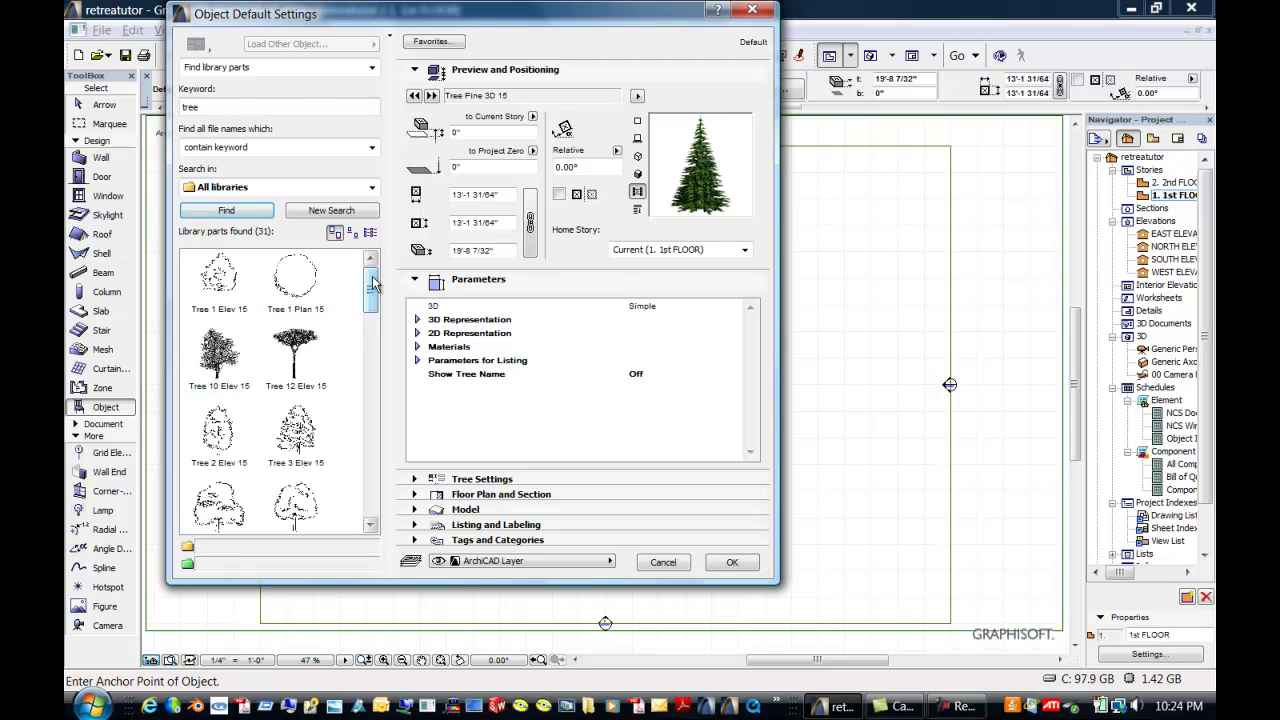
click(367, 327)
drag(367, 327, 357, 472)
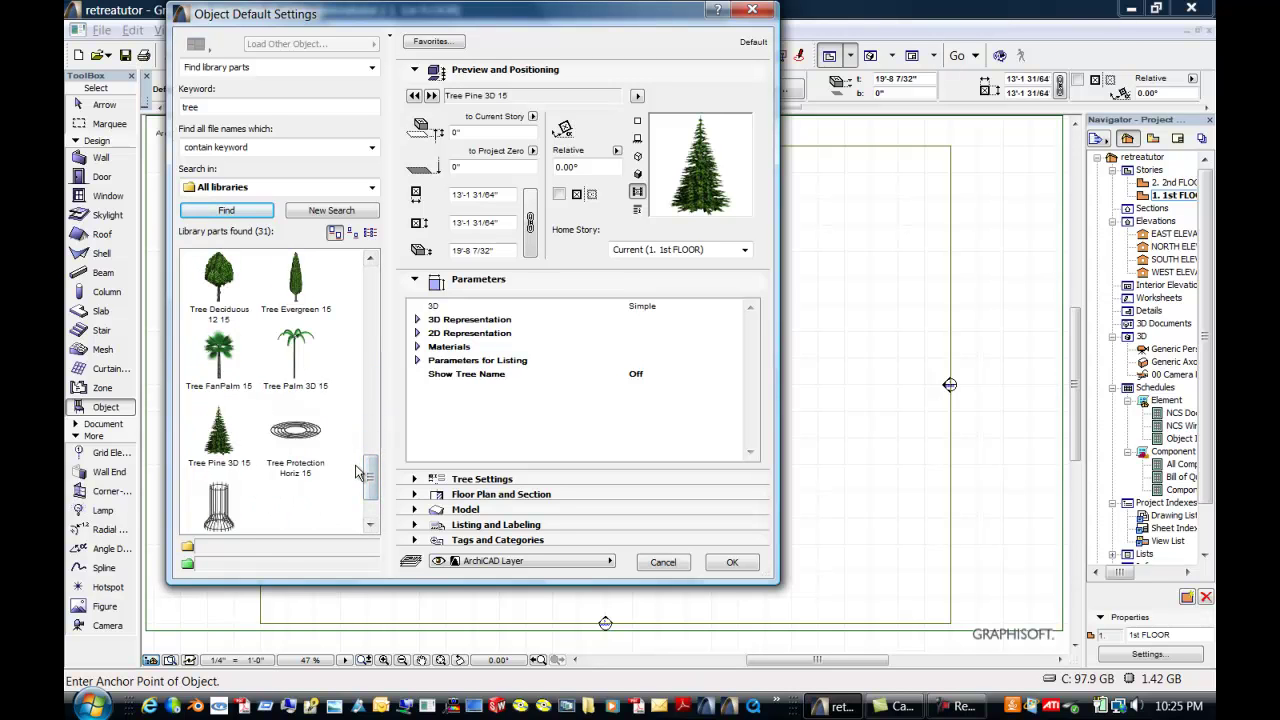
click(217, 441)
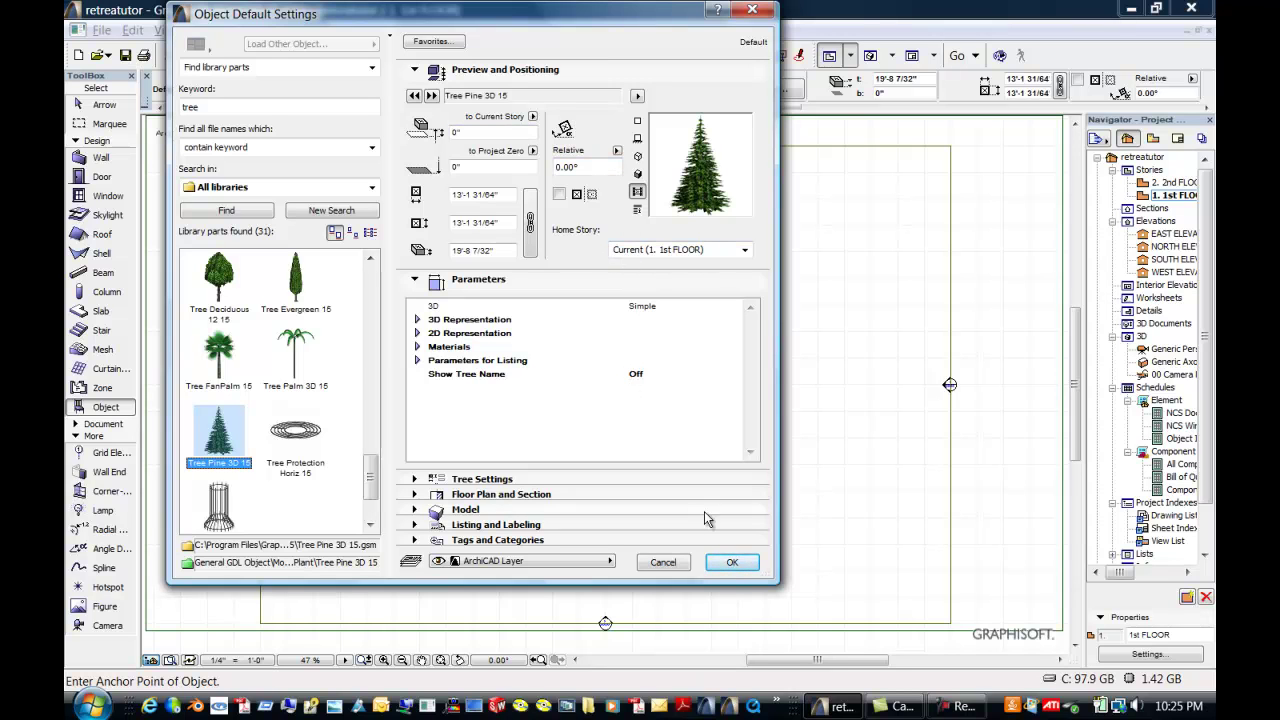
click(731, 564)
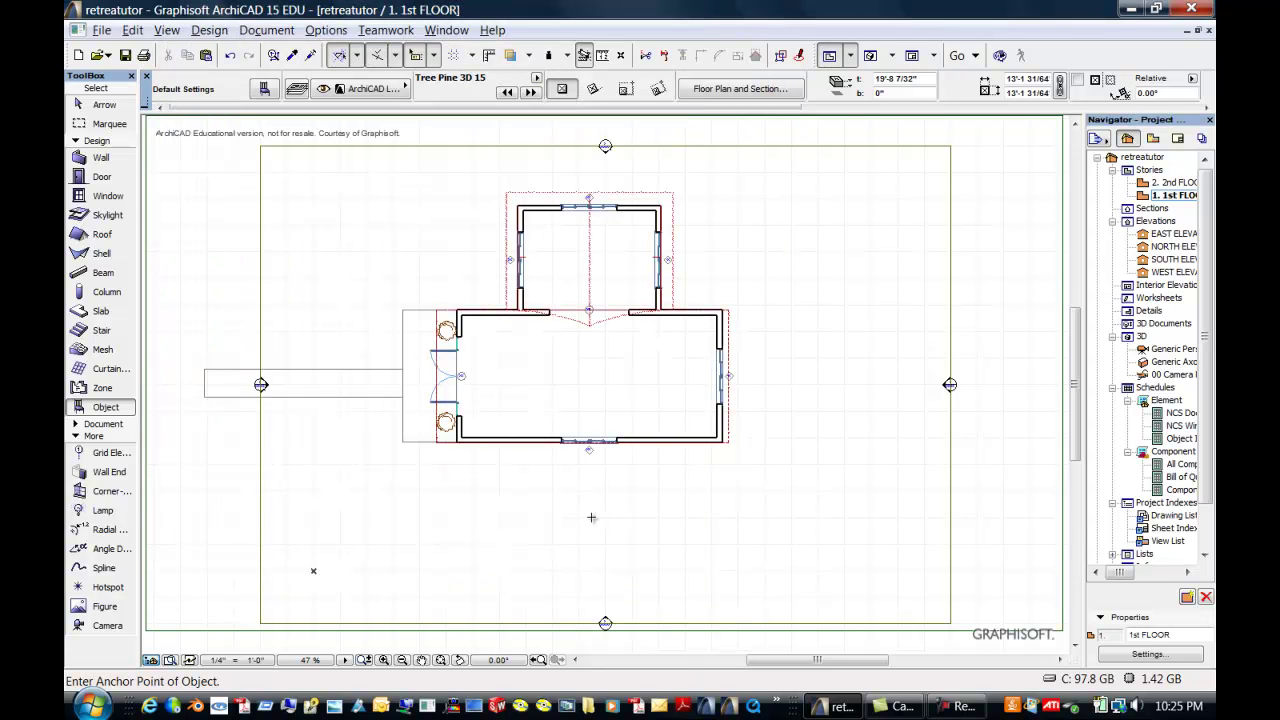
Step: Place four pine trees around the house and view them in an orbited 3D perspective
click(442, 244)
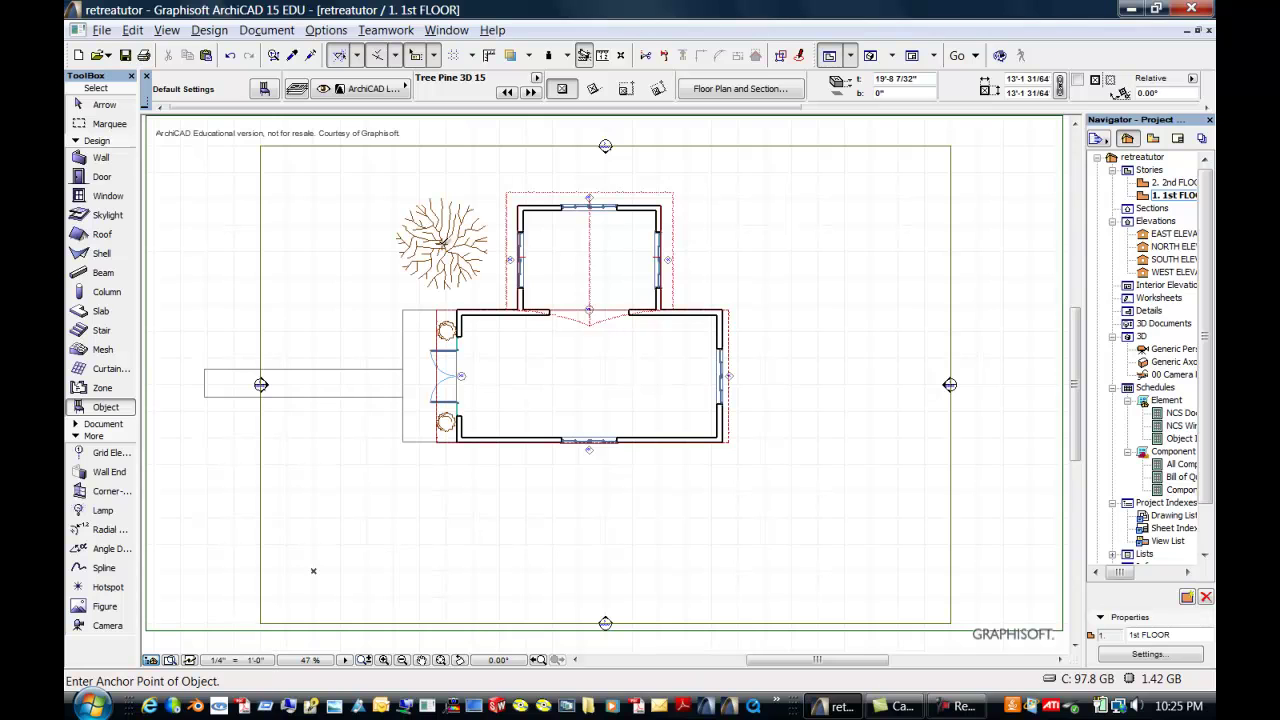
click(440, 523)
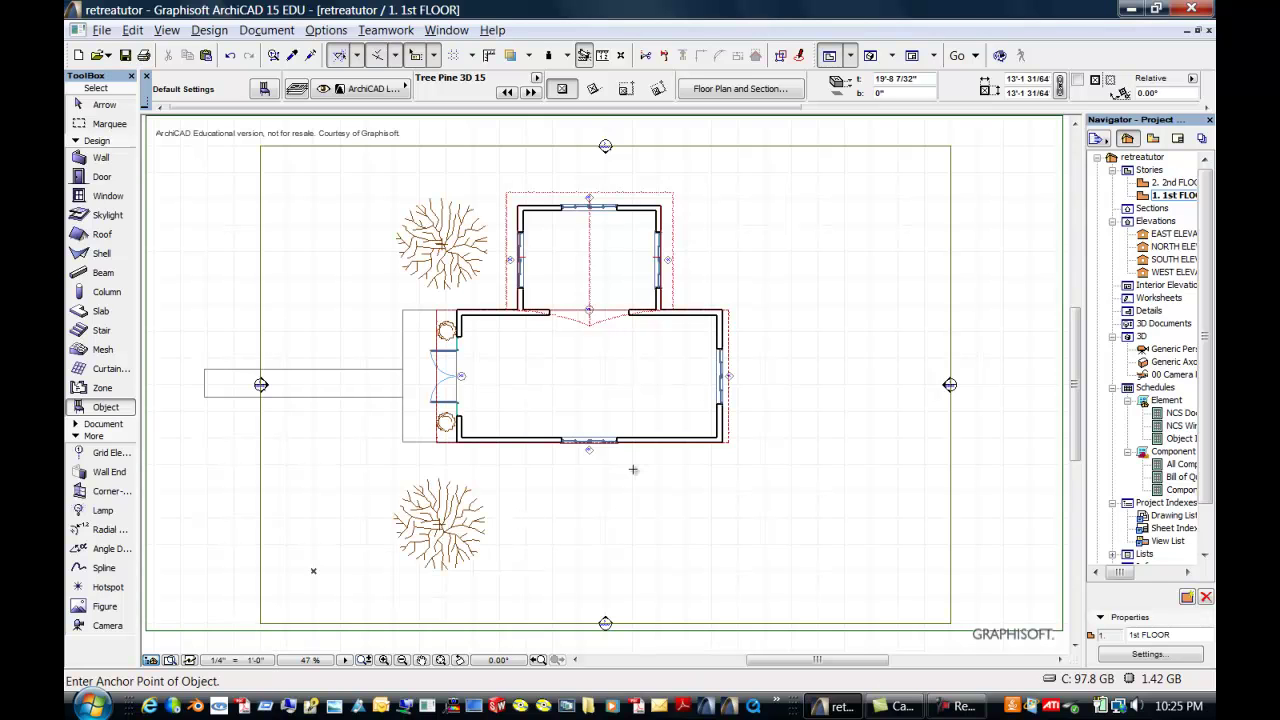
click(725, 249)
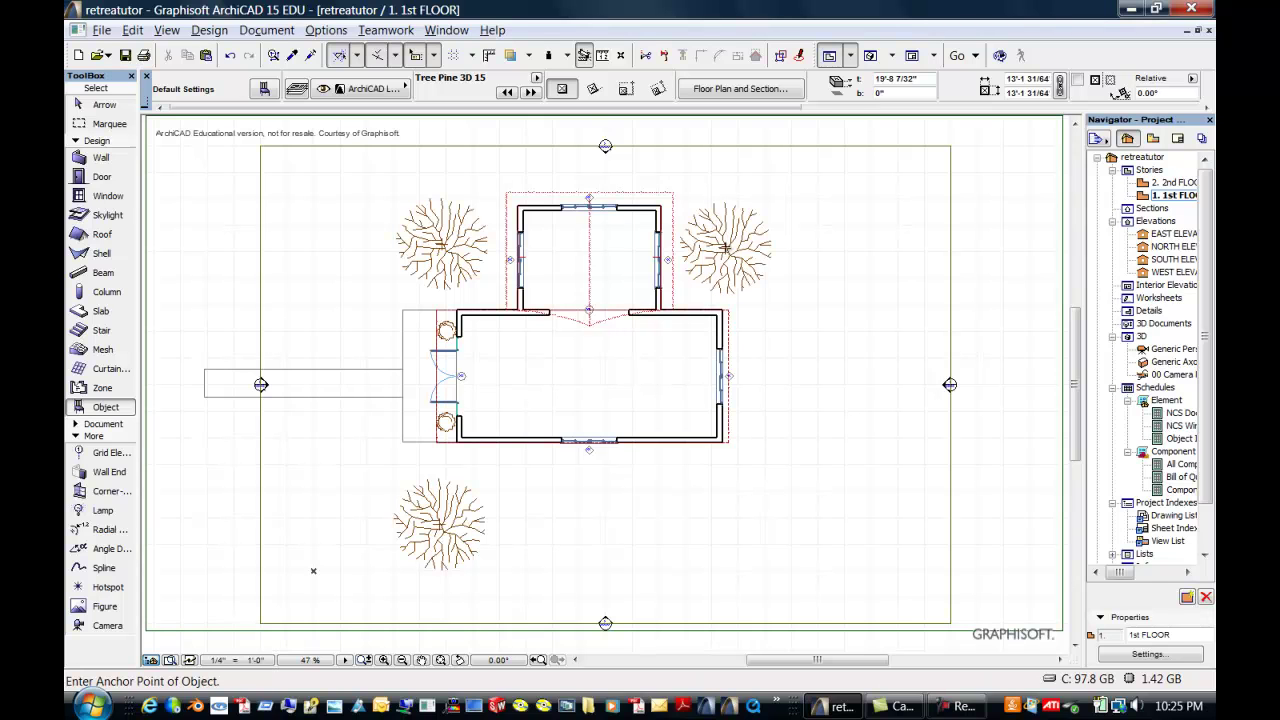
click(672, 499)
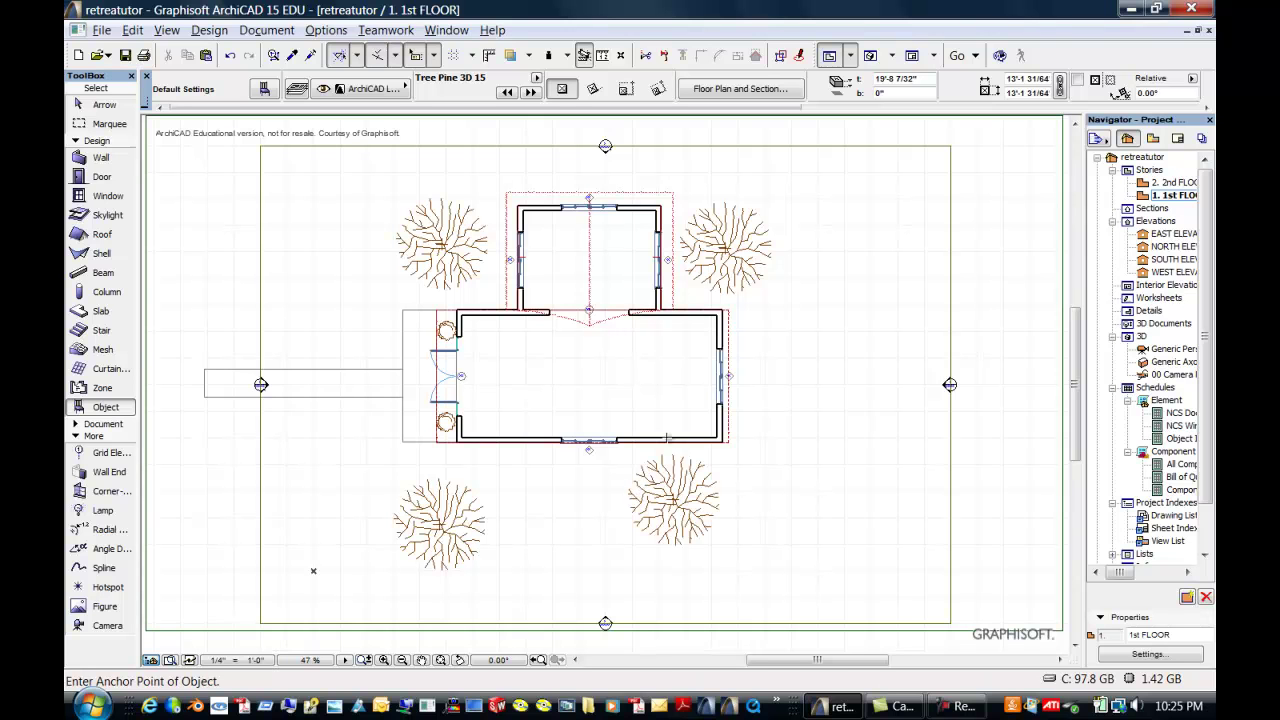
double_click(1168, 350)
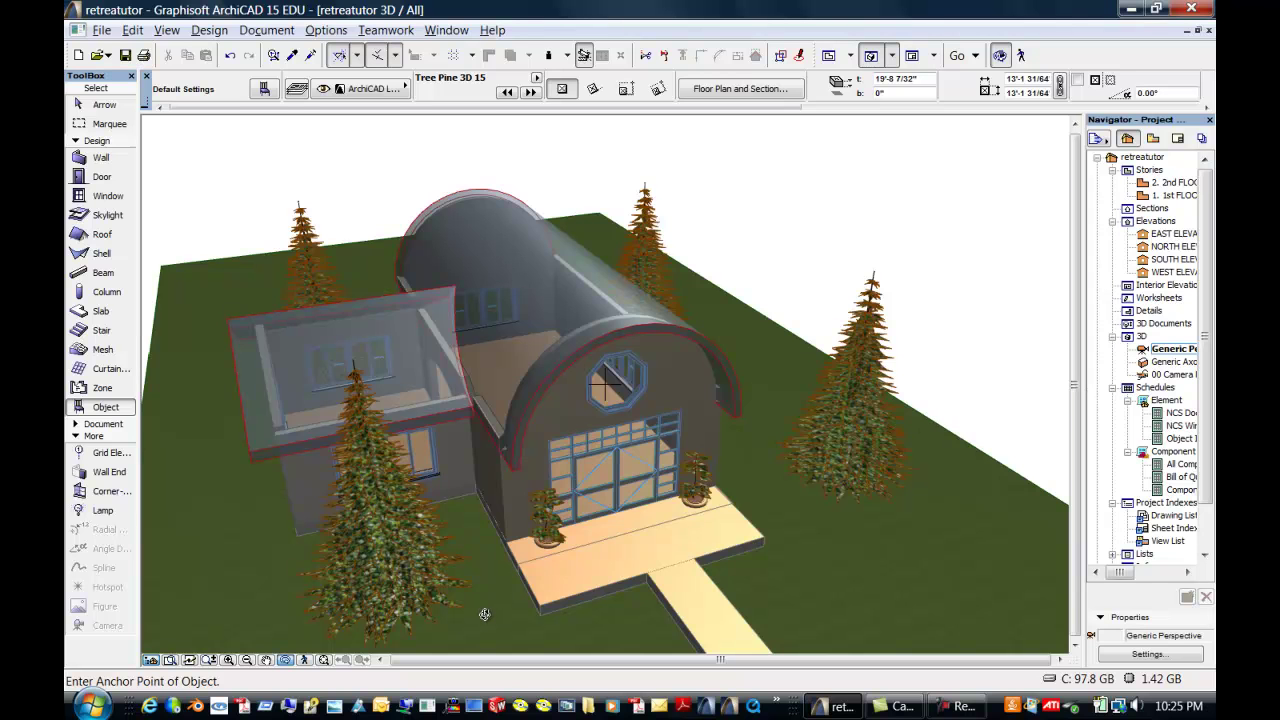
shift+middle_drag(483, 603, 535, 568)
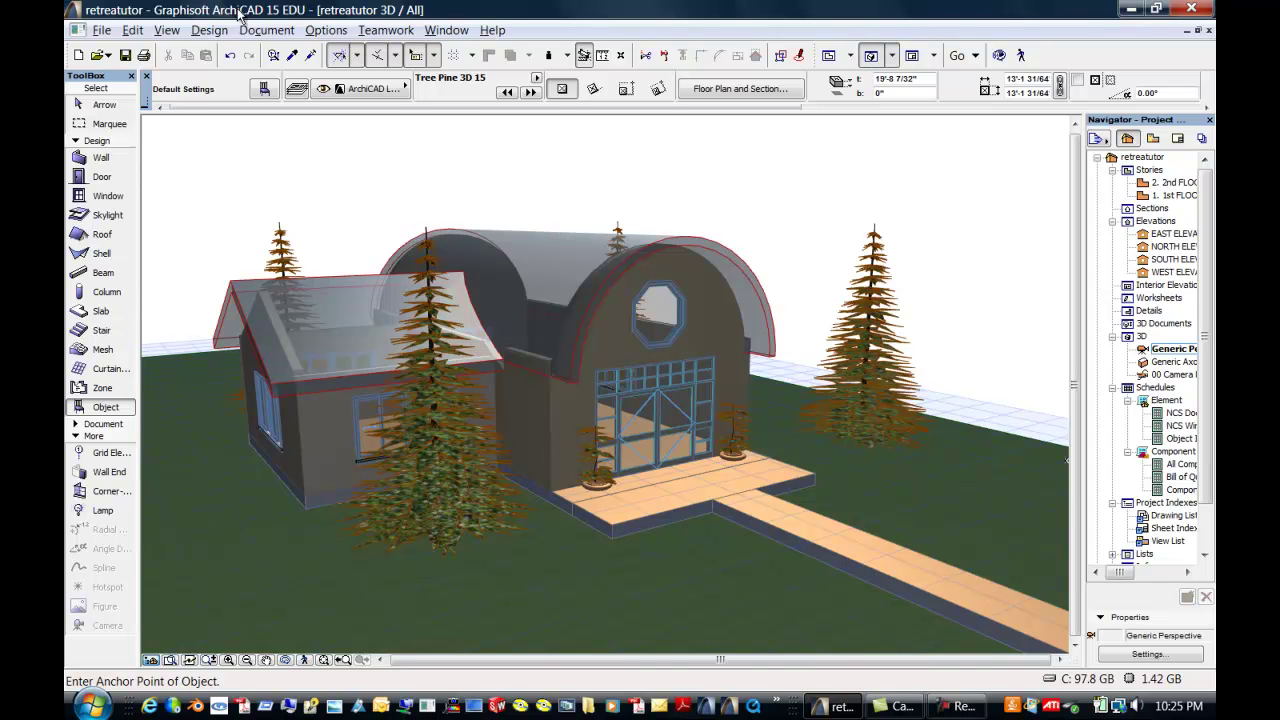
Step: Render the current 3D view with Document > Creative Imaging > PhotoRender Projection
click(260, 31)
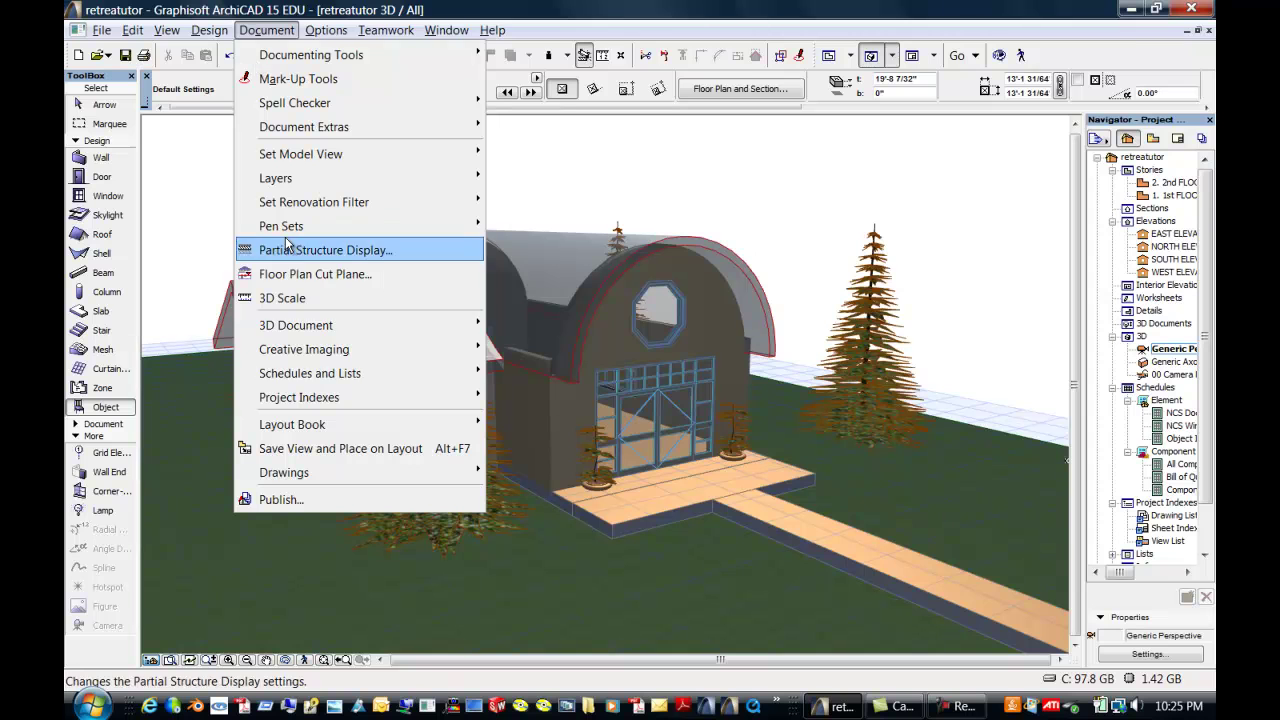
mouse_move(414, 362)
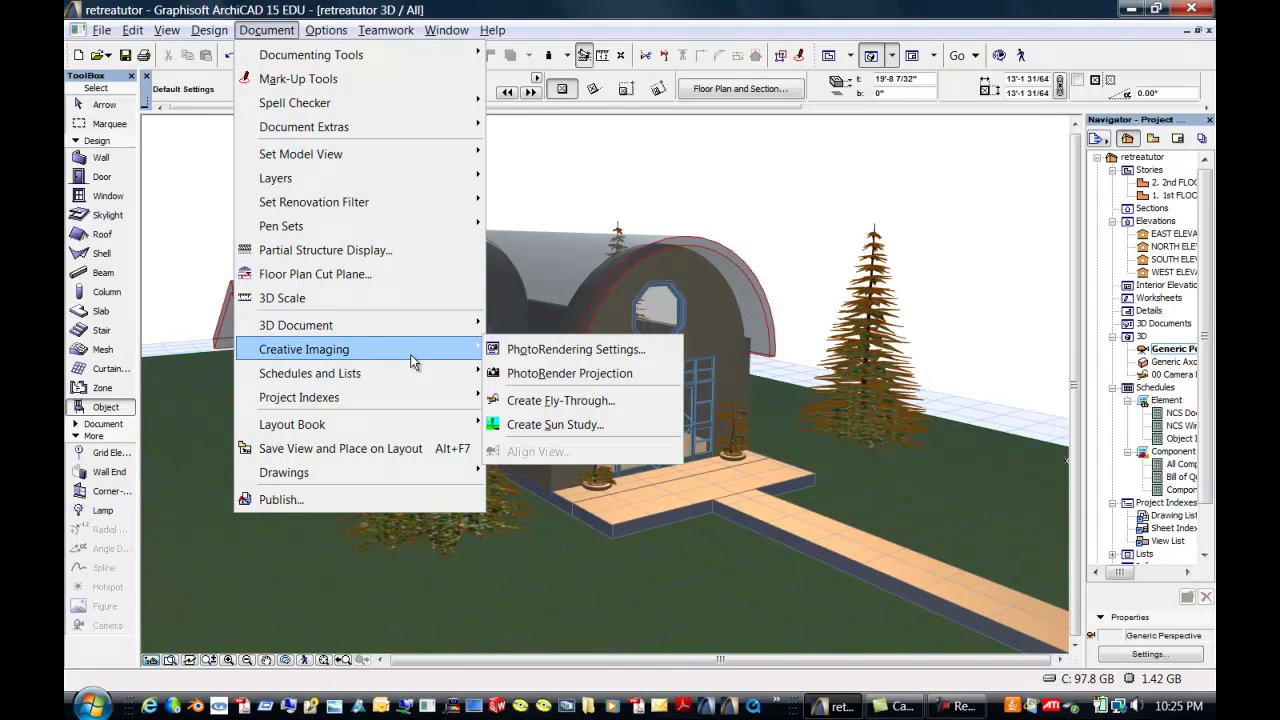
click(509, 376)
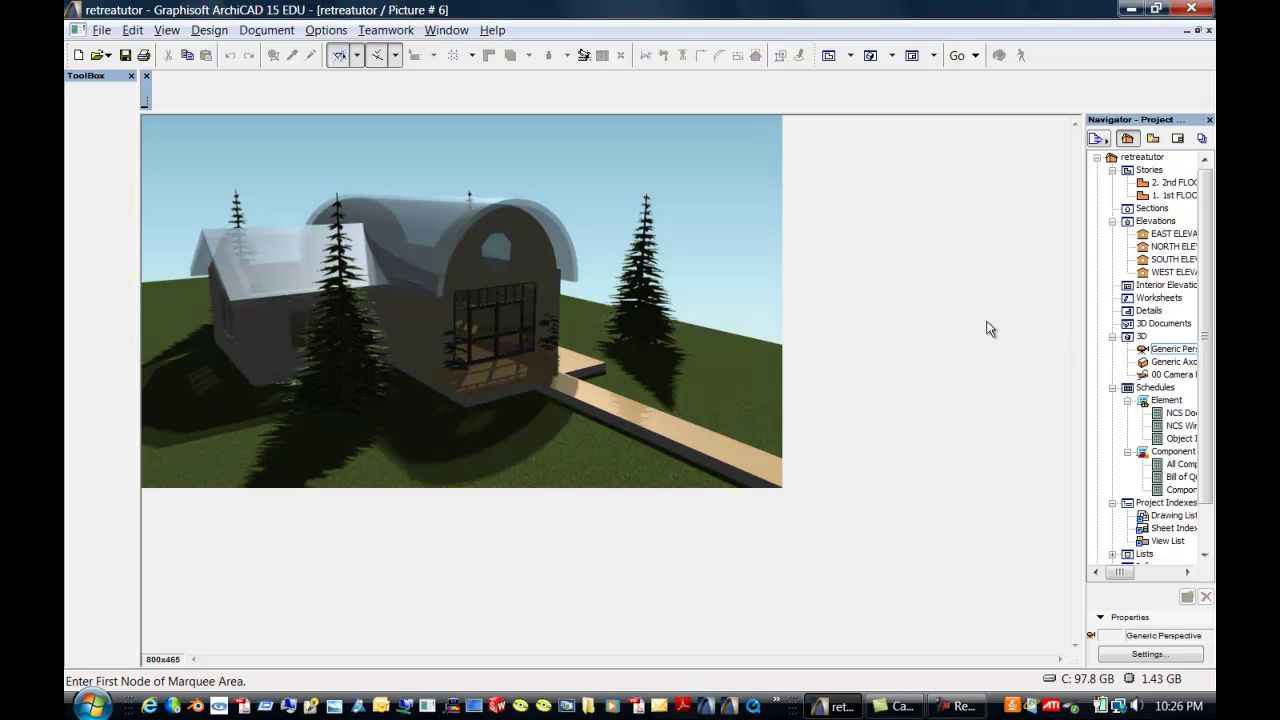
Step: Return to the 1st floor plan and open the Camera tool's default settings
double_click(1145, 196)
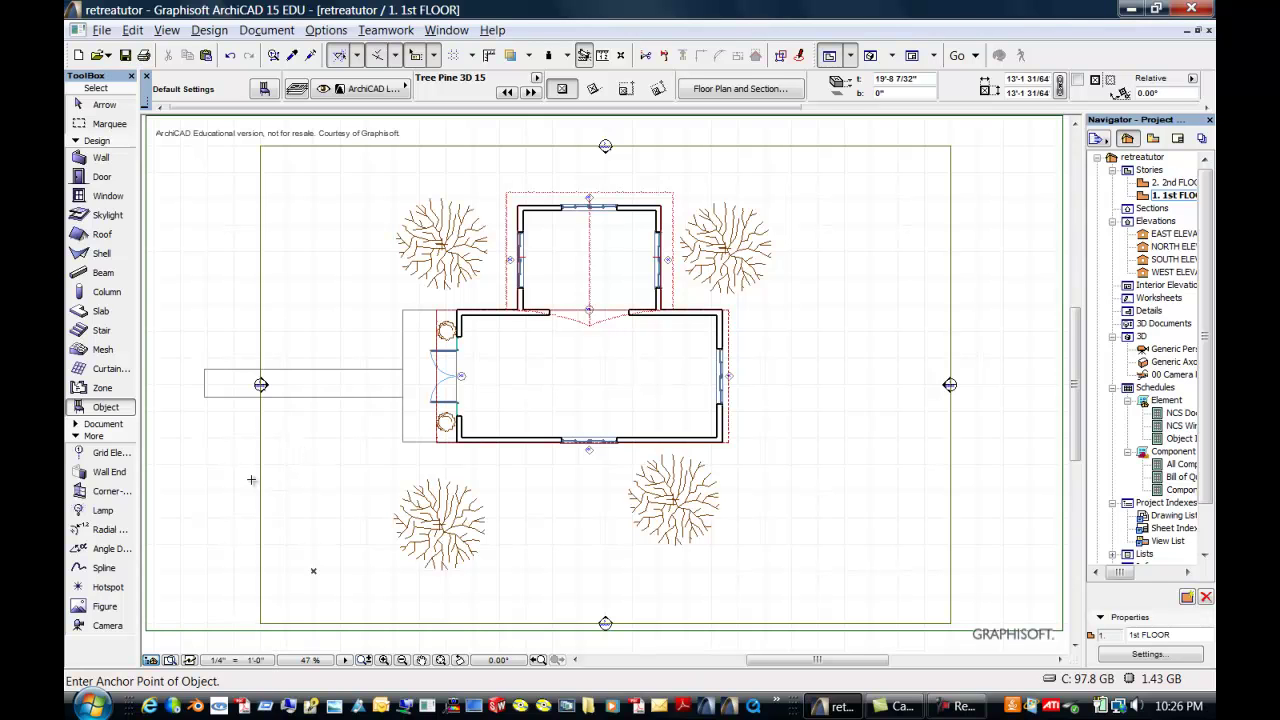
click(108, 626)
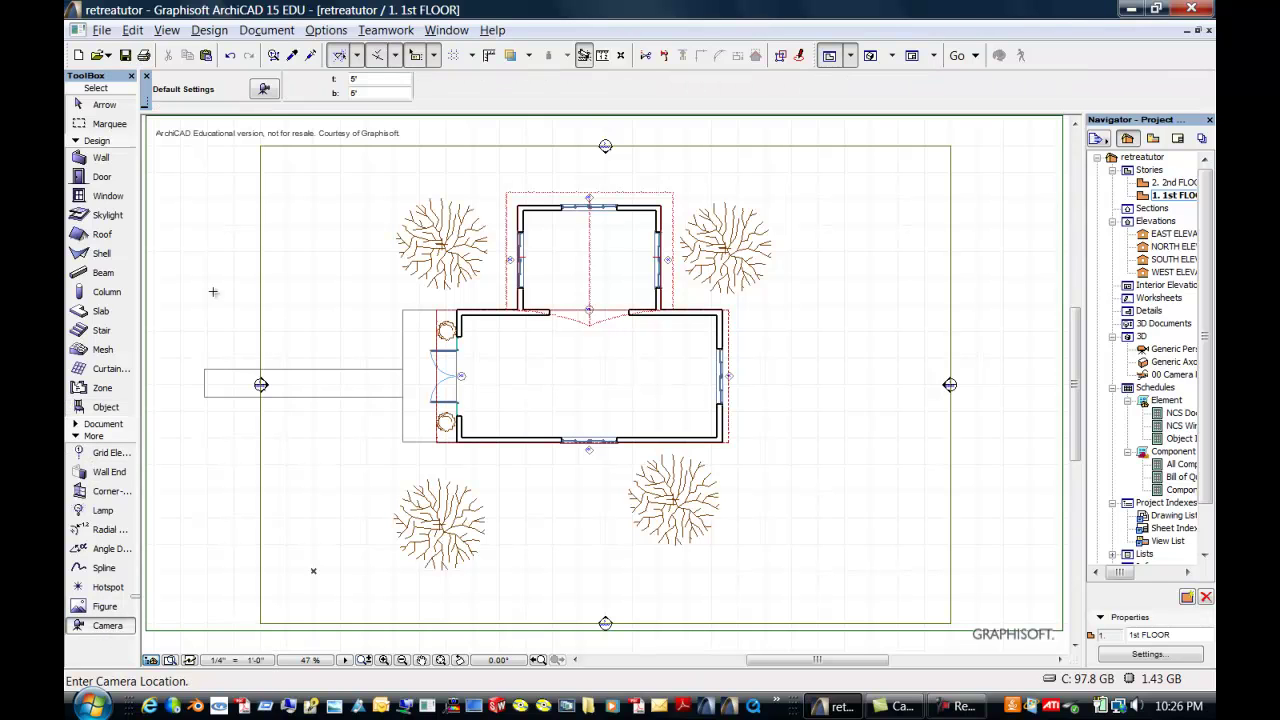
click(264, 91)
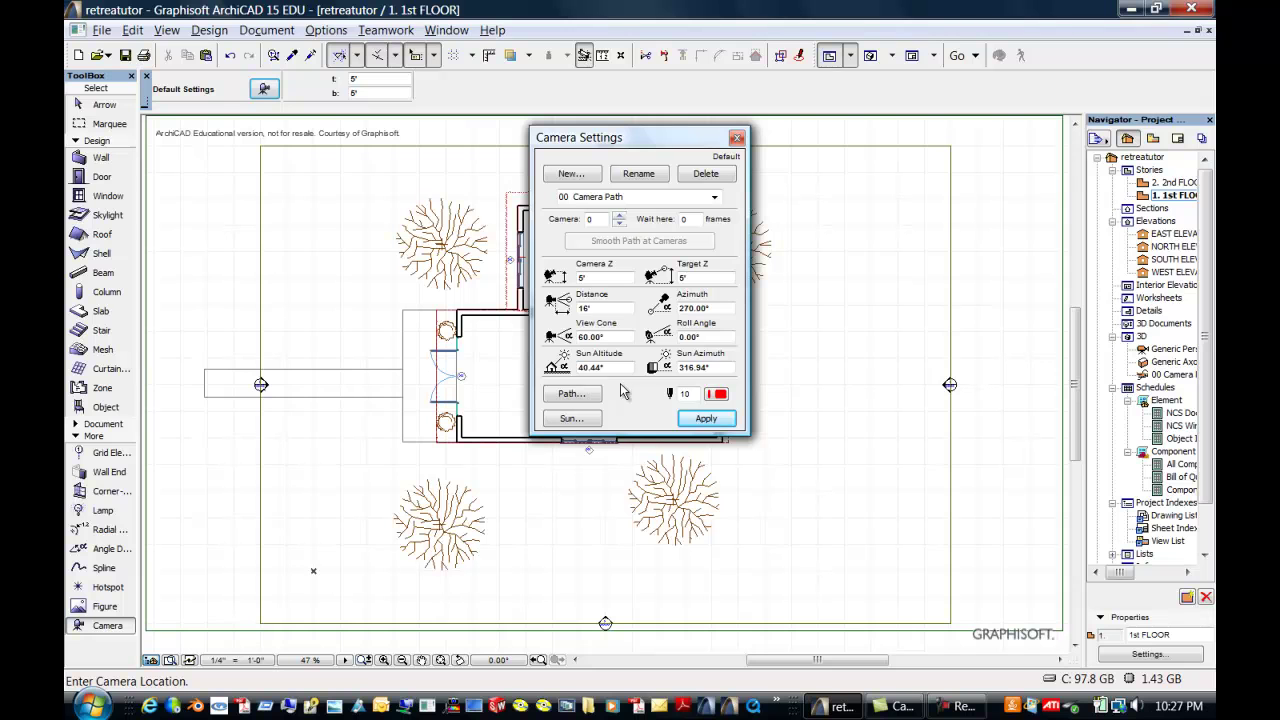
Step: Set the camera sun city to Denver (altitude 40.98°, azimuth 314.22°) and close Camera Settings
click(574, 420)
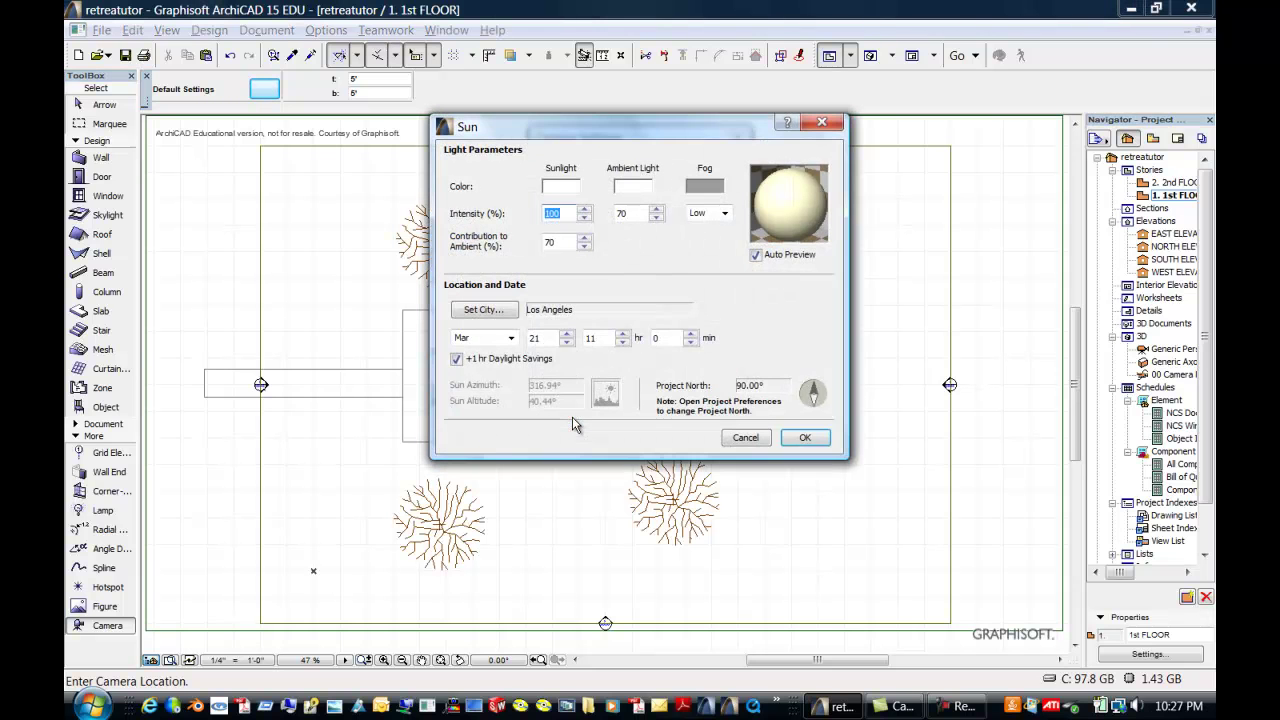
click(490, 310)
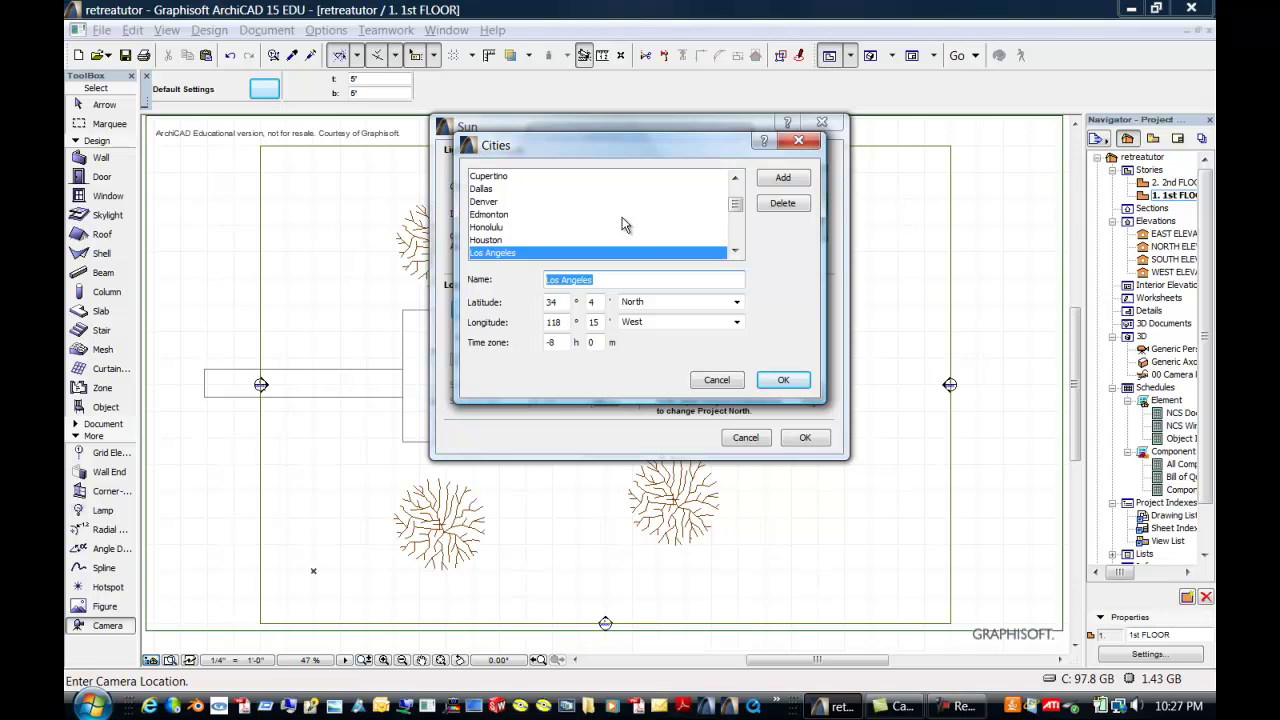
click(492, 229)
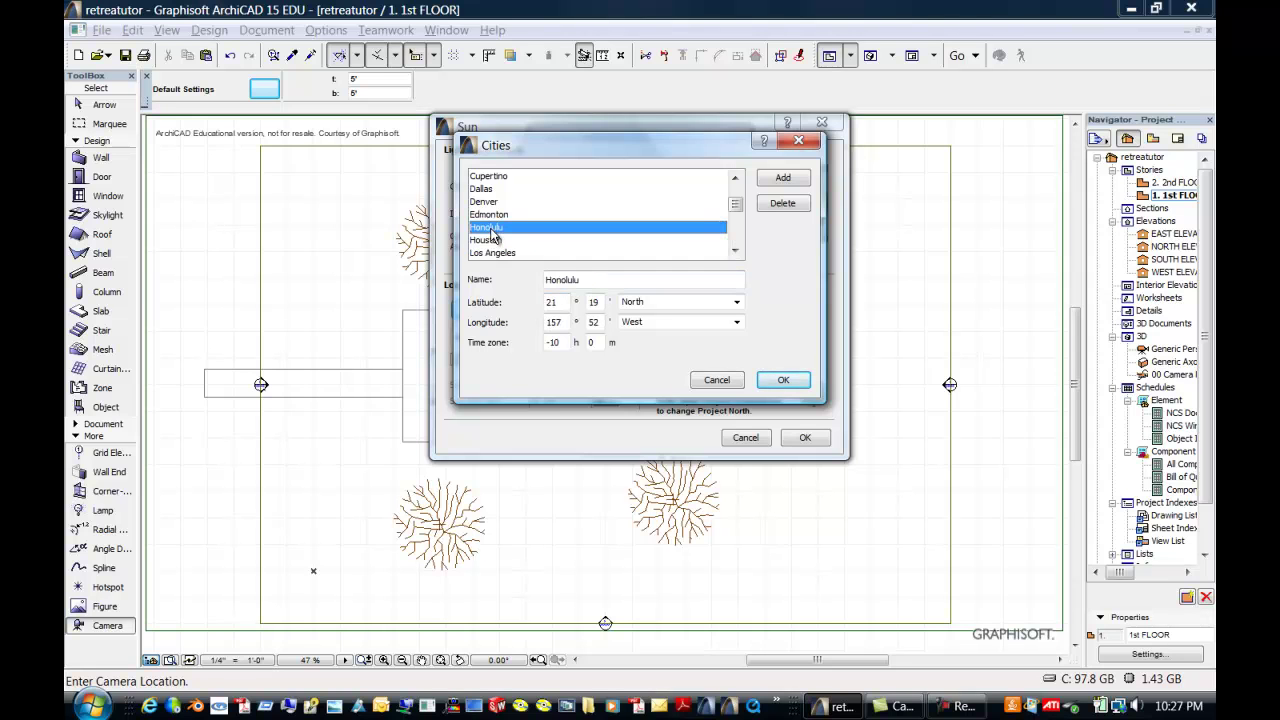
click(487, 203)
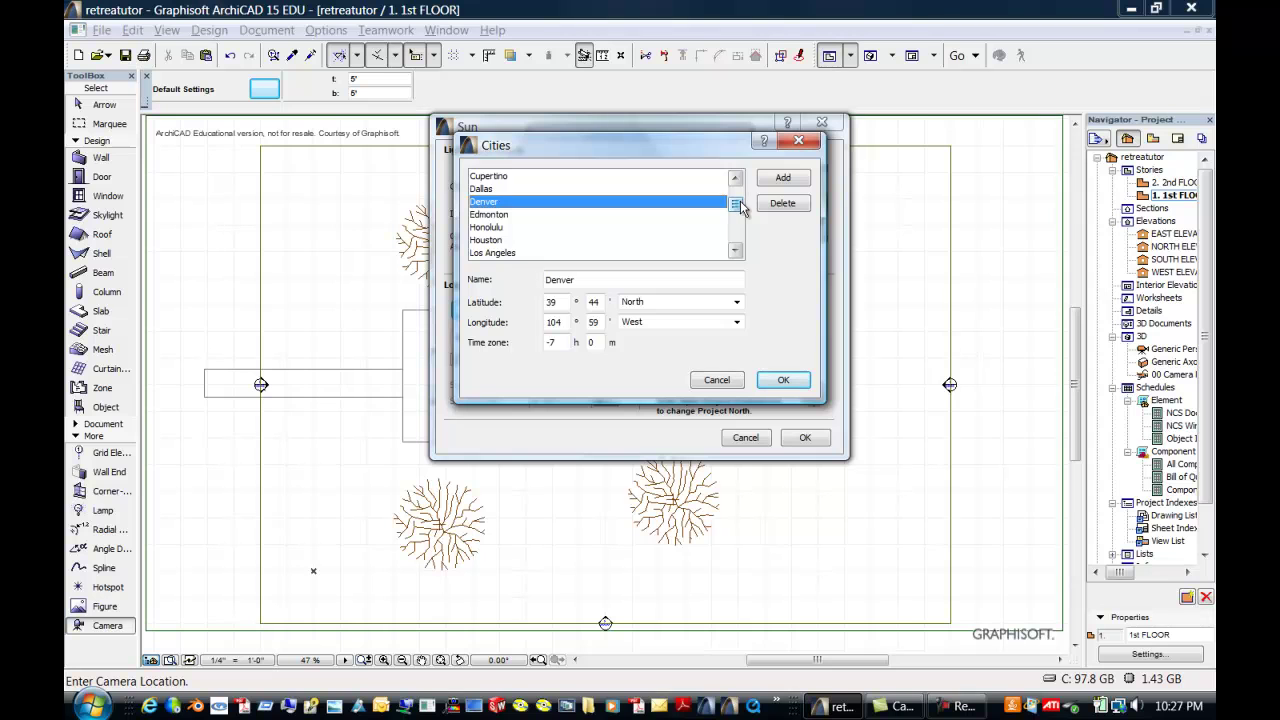
mouse_move(740, 206)
mouse_down()
mouse_move(742, 238)
mouse_move(737, 208)
mouse_up()
click(783, 380)
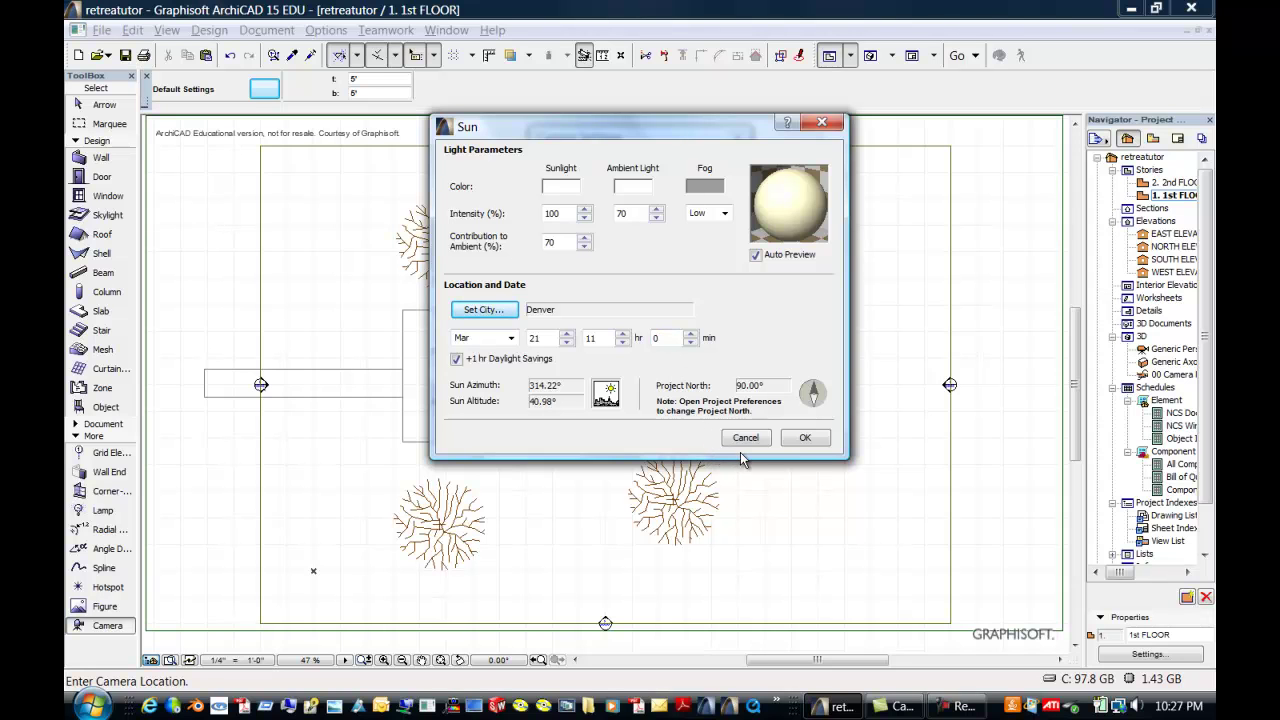
click(806, 442)
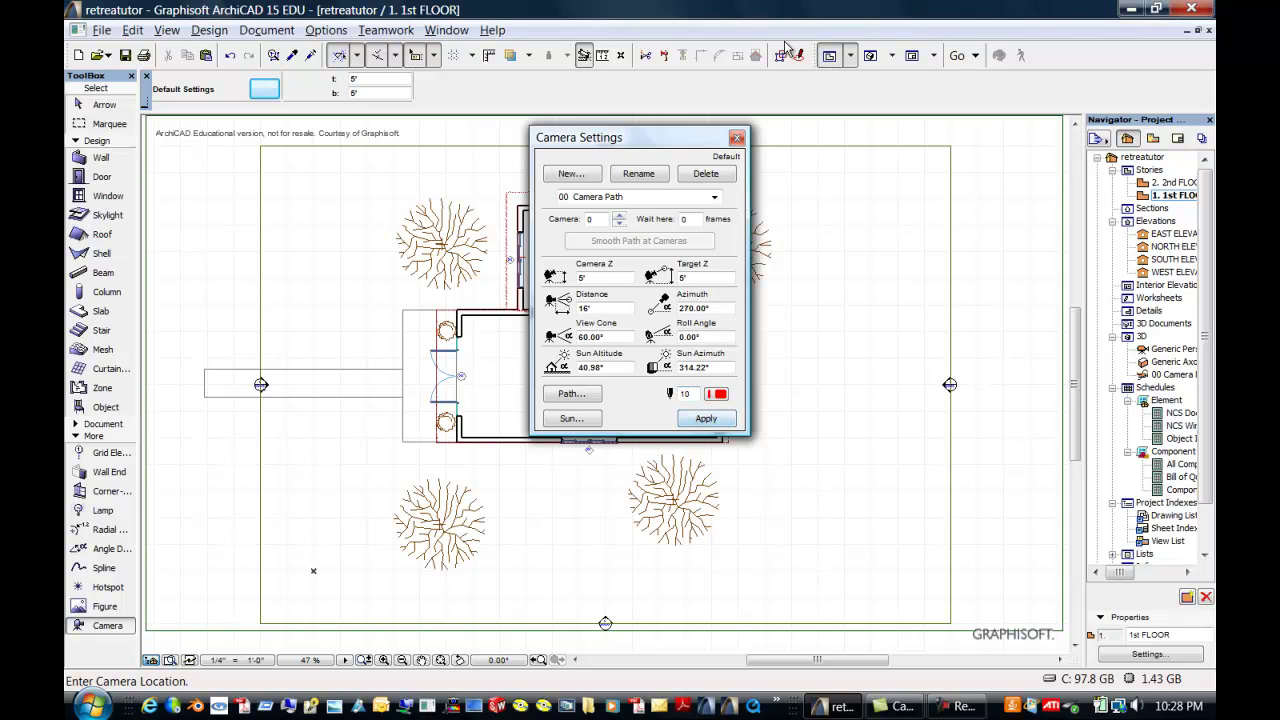
click(737, 137)
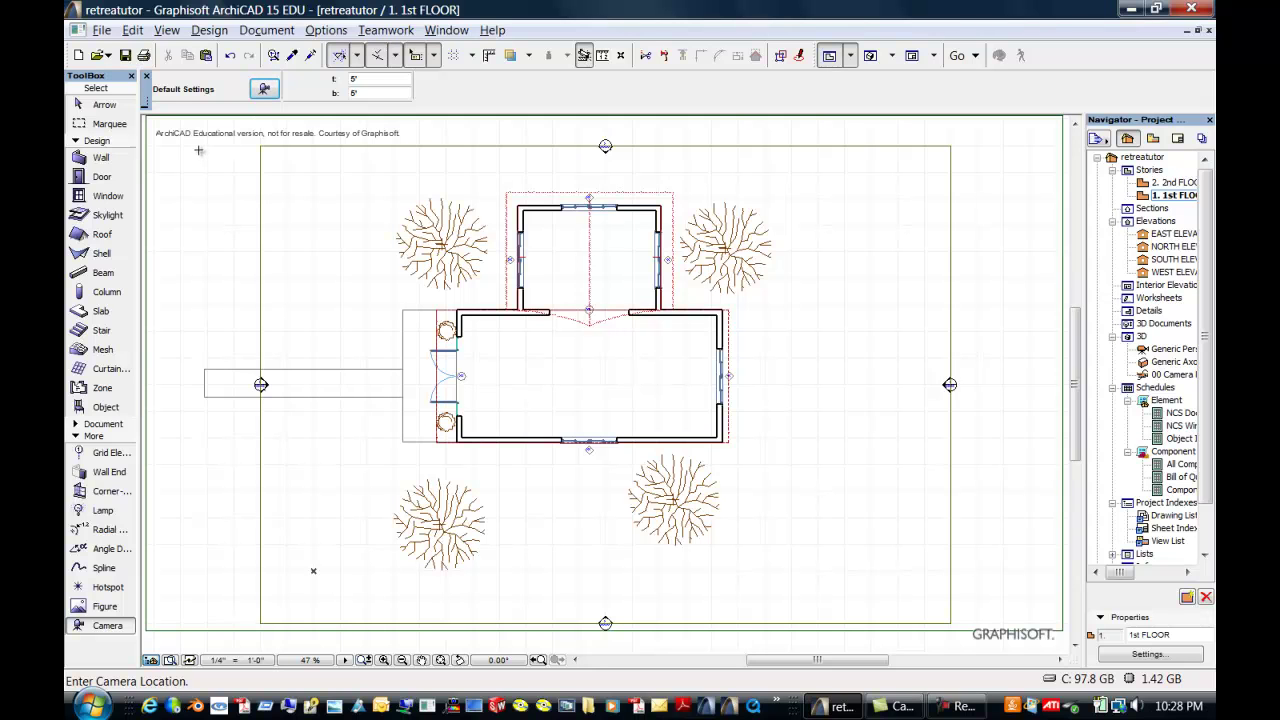
Step: Place Camera 1 at the plan's upper-left aimed at the house, view it, then return to 1. 1st FLOOR
click(198, 150)
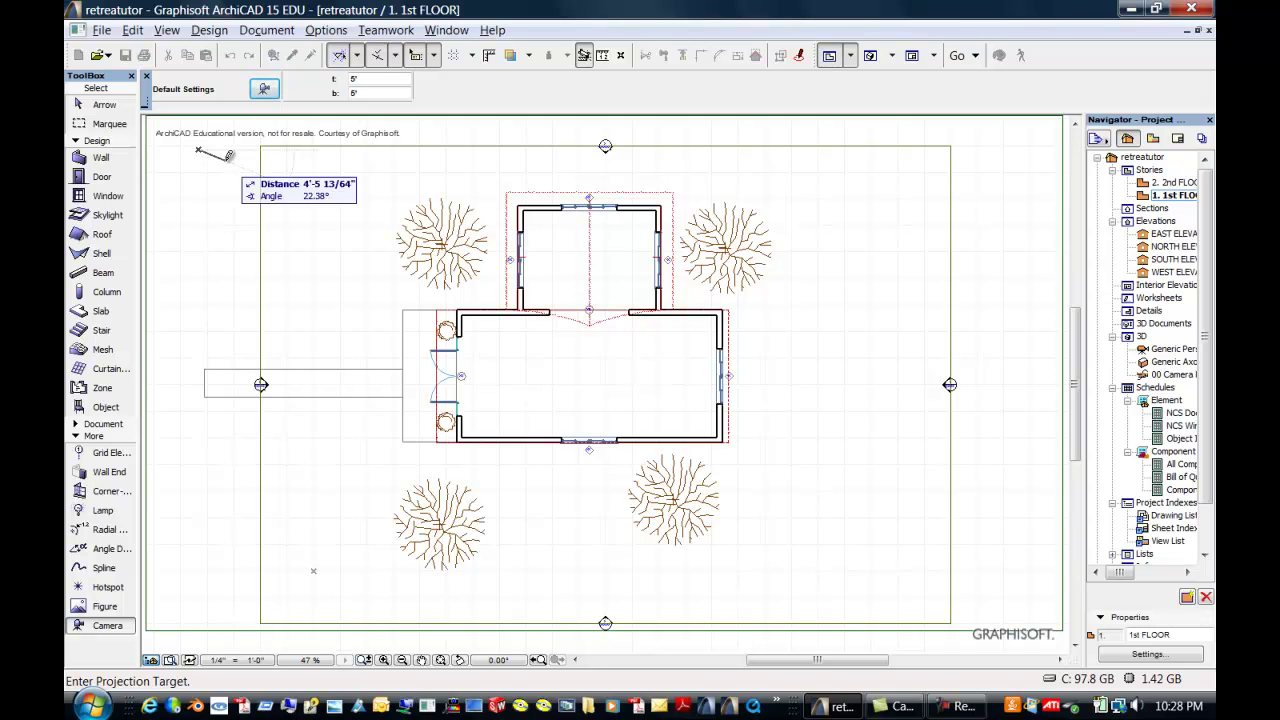
click(305, 219)
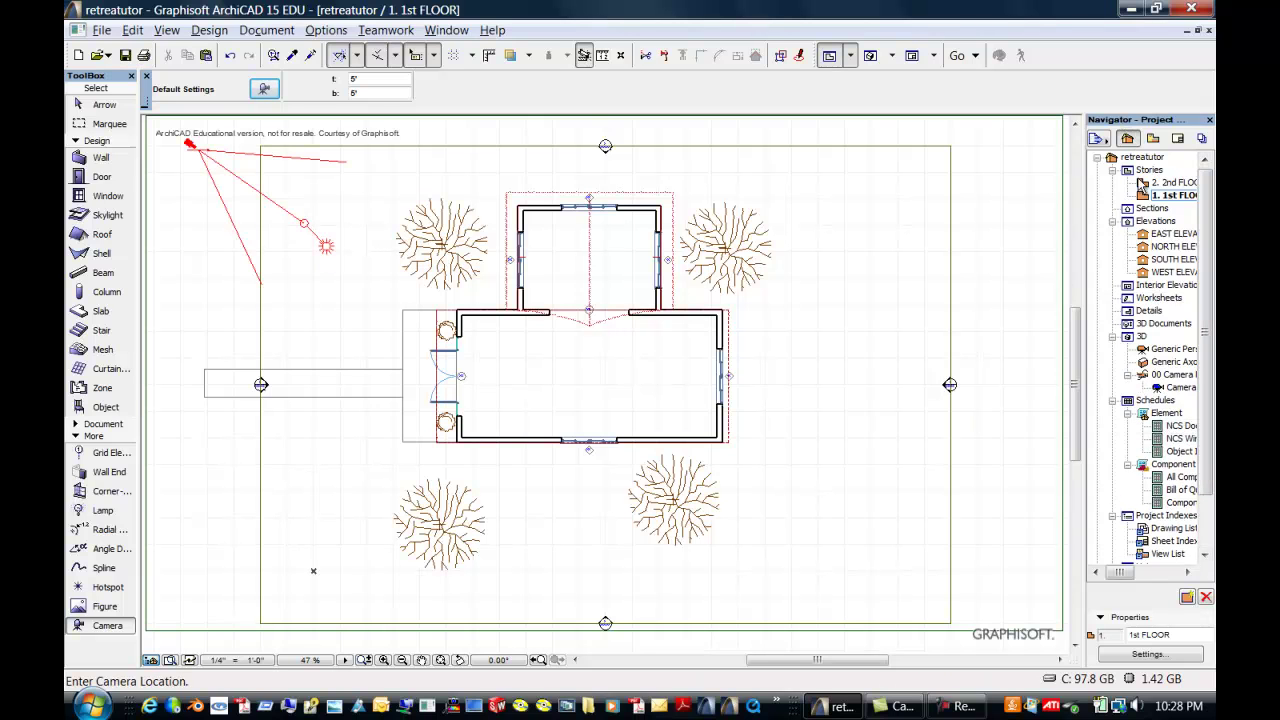
double_click(1158, 390)
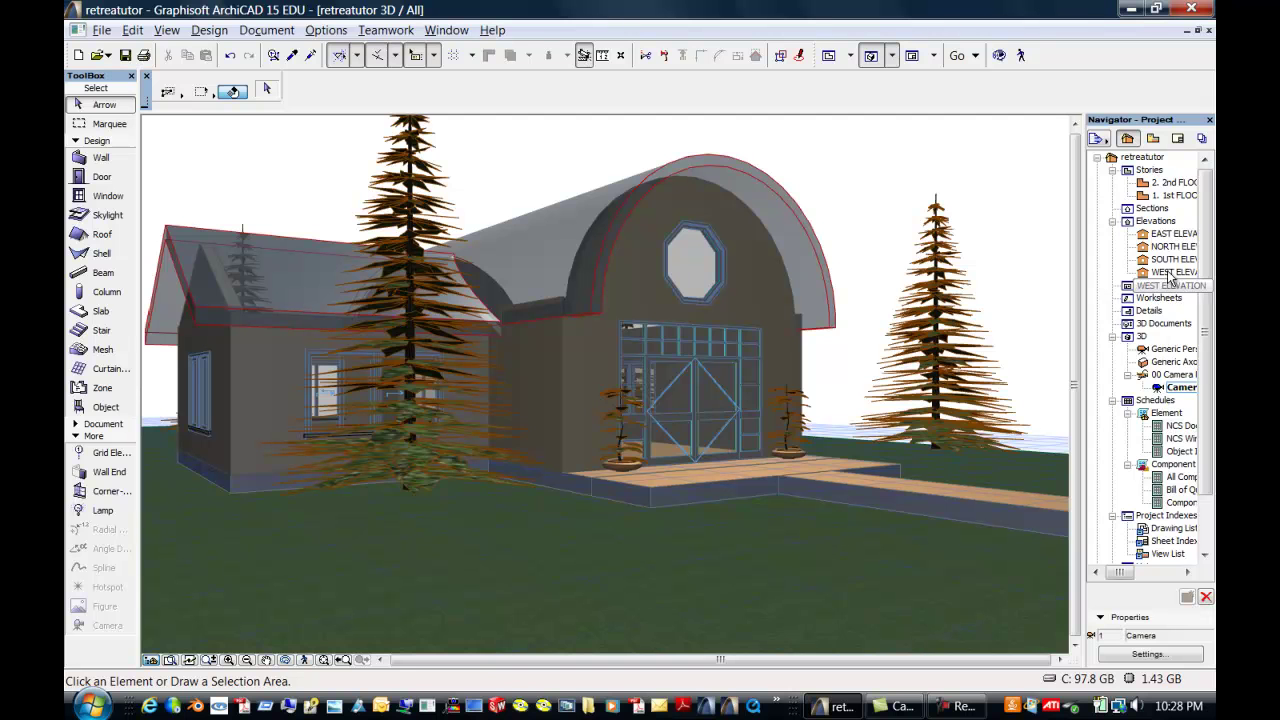
double_click(1150, 195)
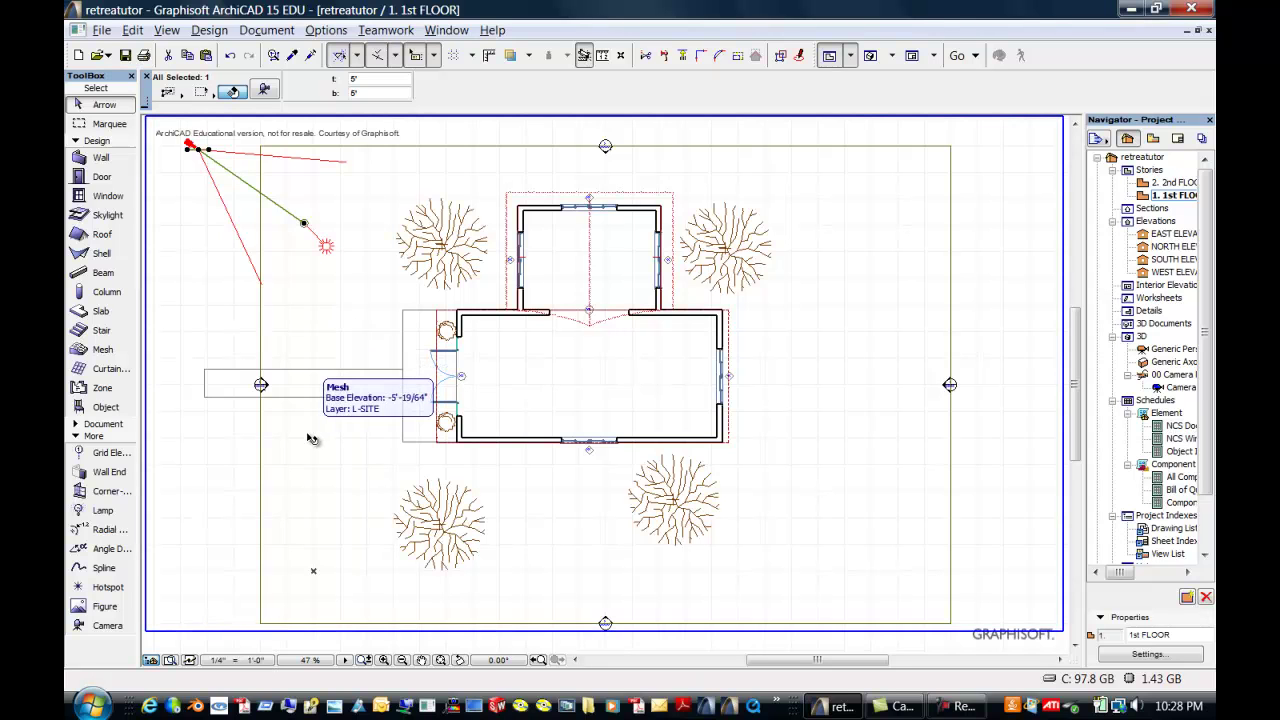
Step: Add cameras left of and below the house, both aimed at it, and view Camera 2
click(108, 628)
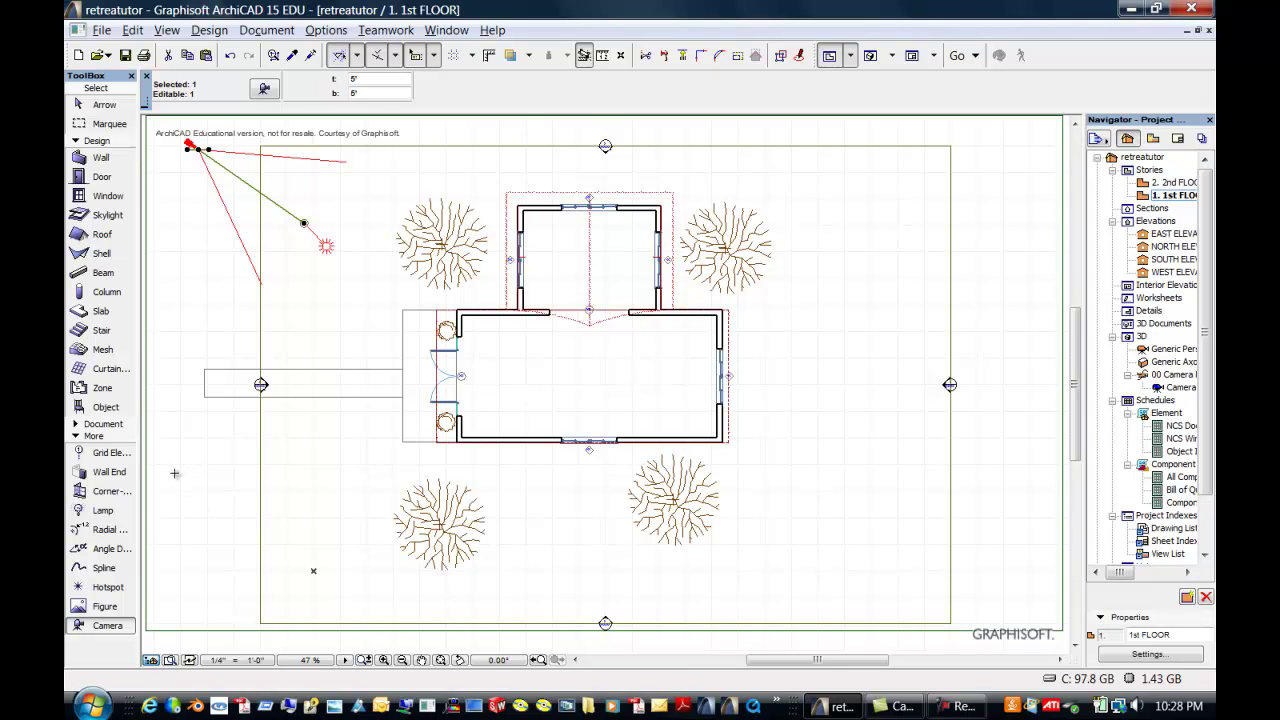
key(Escape)
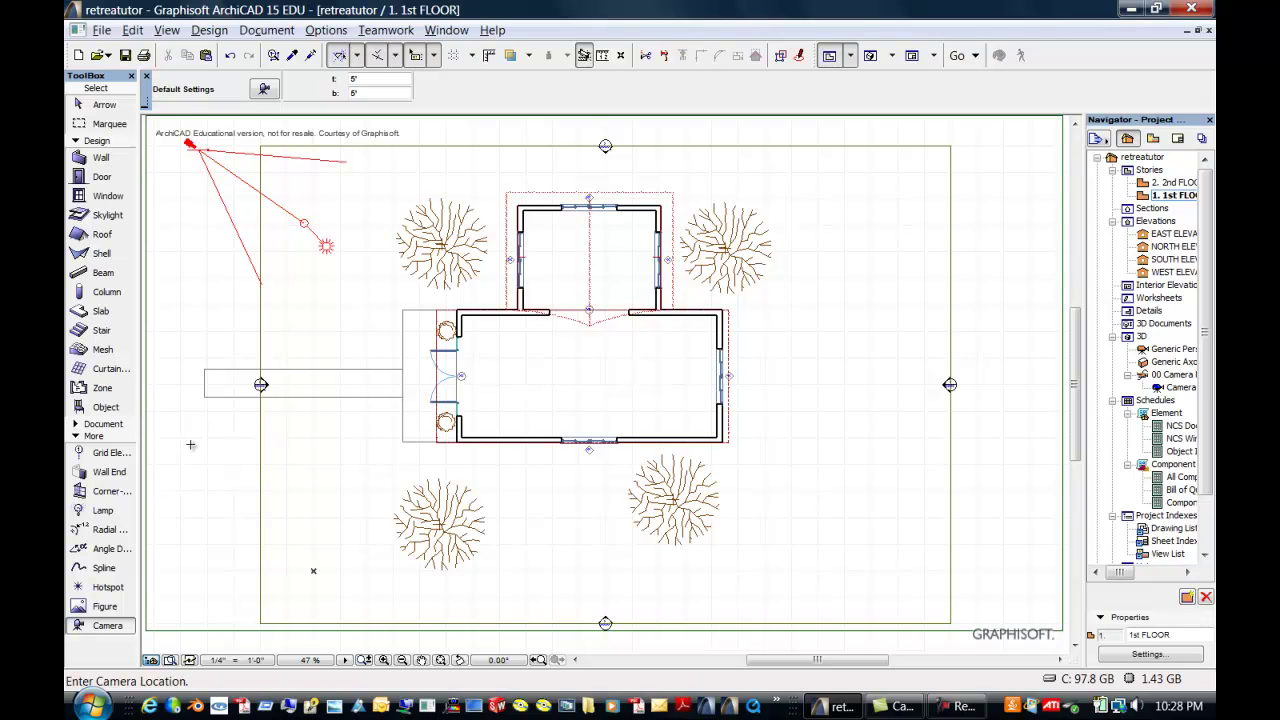
click(173, 459)
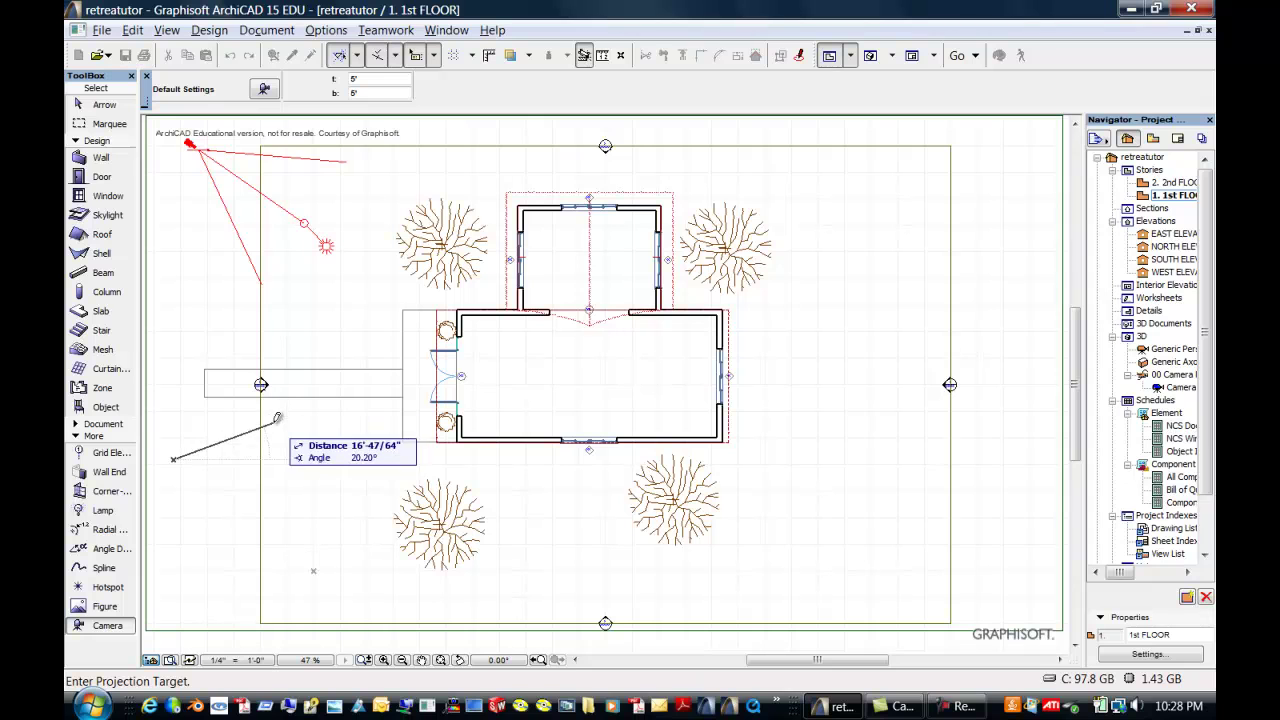
click(266, 417)
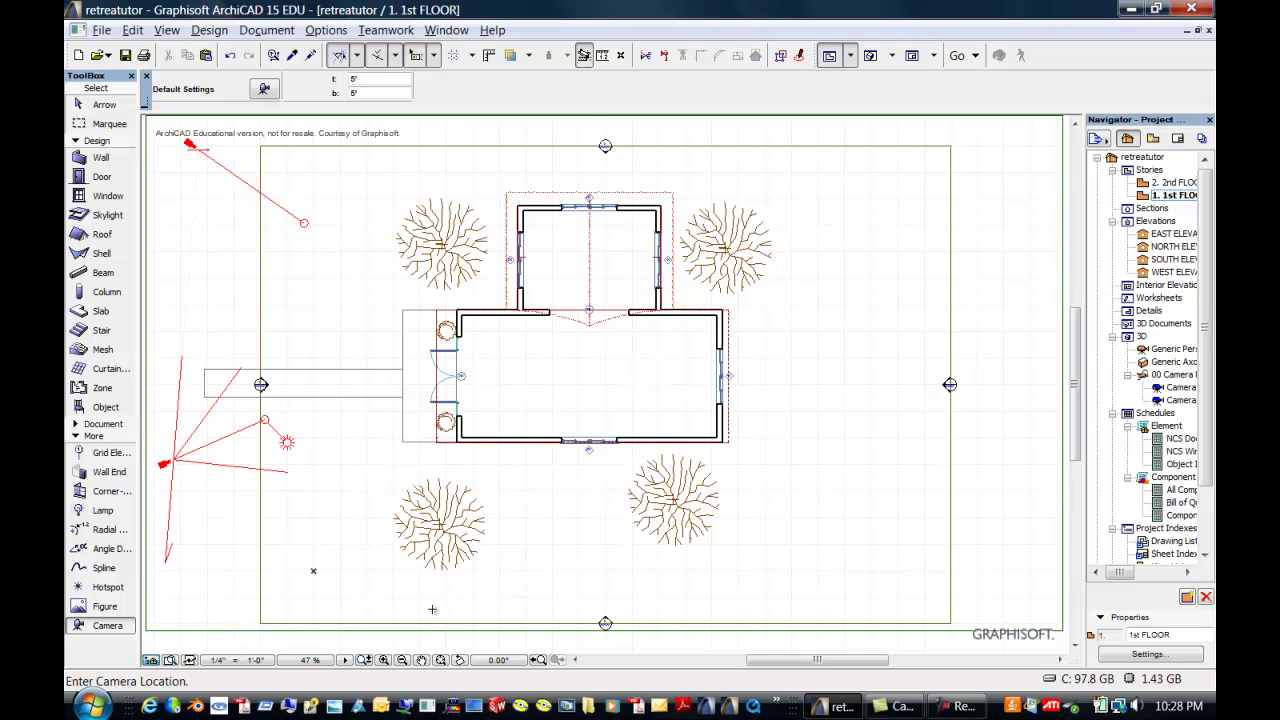
click(372, 623)
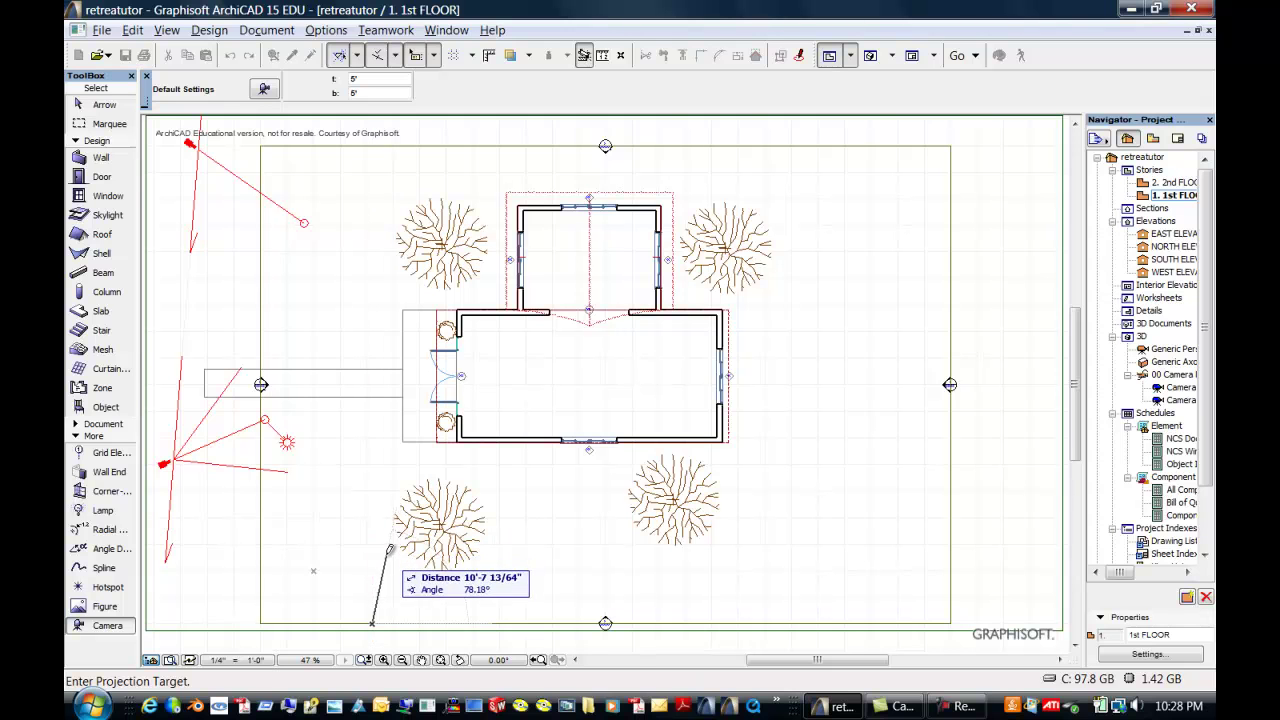
click(388, 550)
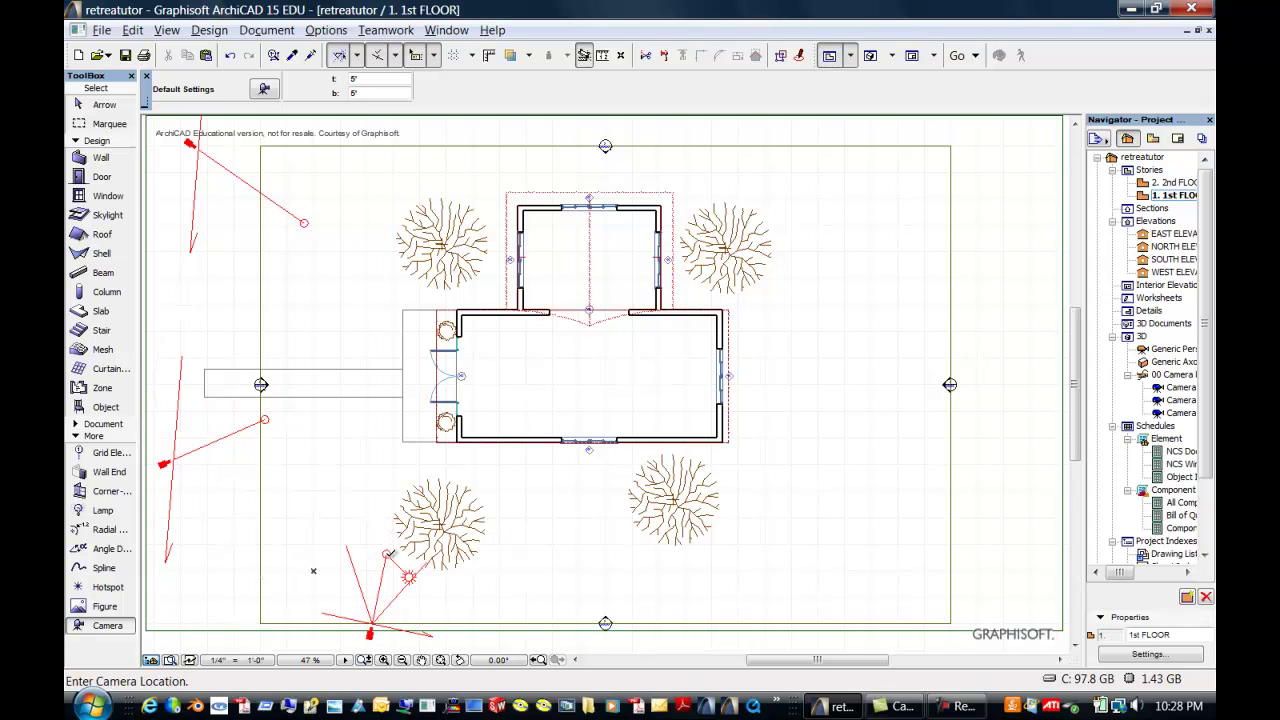
double_click(1172, 401)
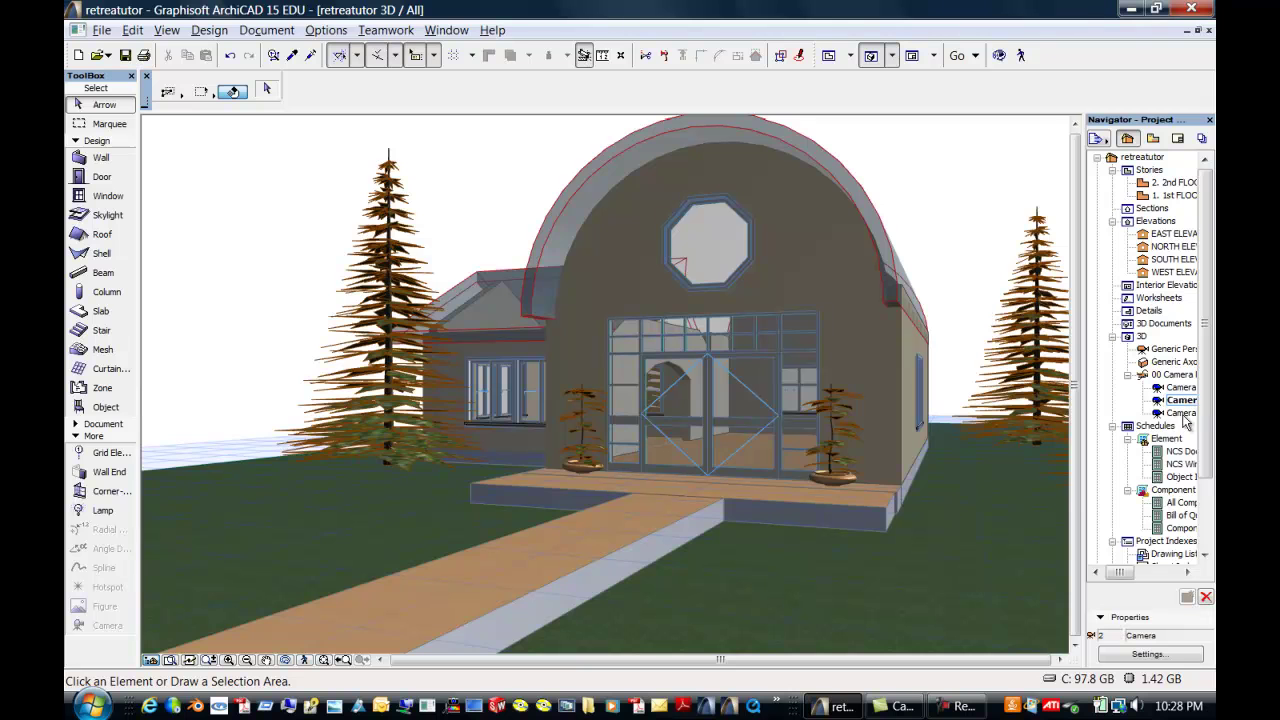
Step: View the third camera, then open Create Fly-Through from Document > Creative Imaging
double_click(1172, 415)
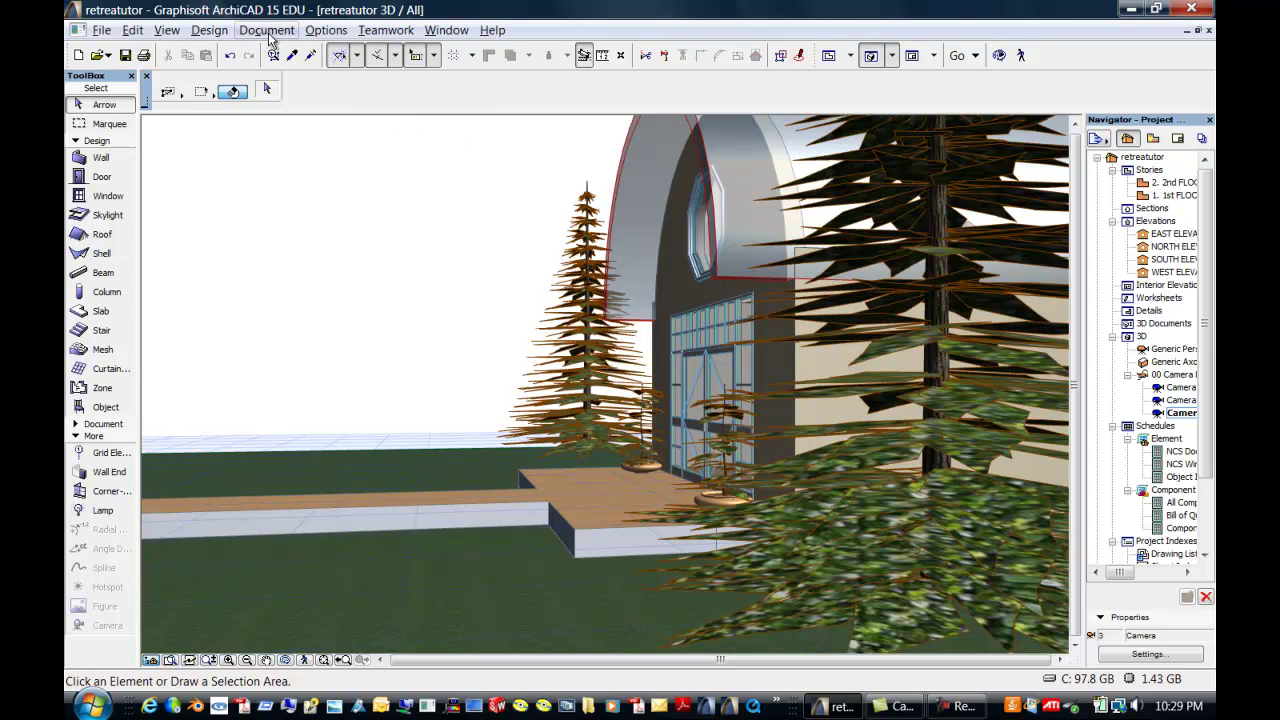
click(269, 33)
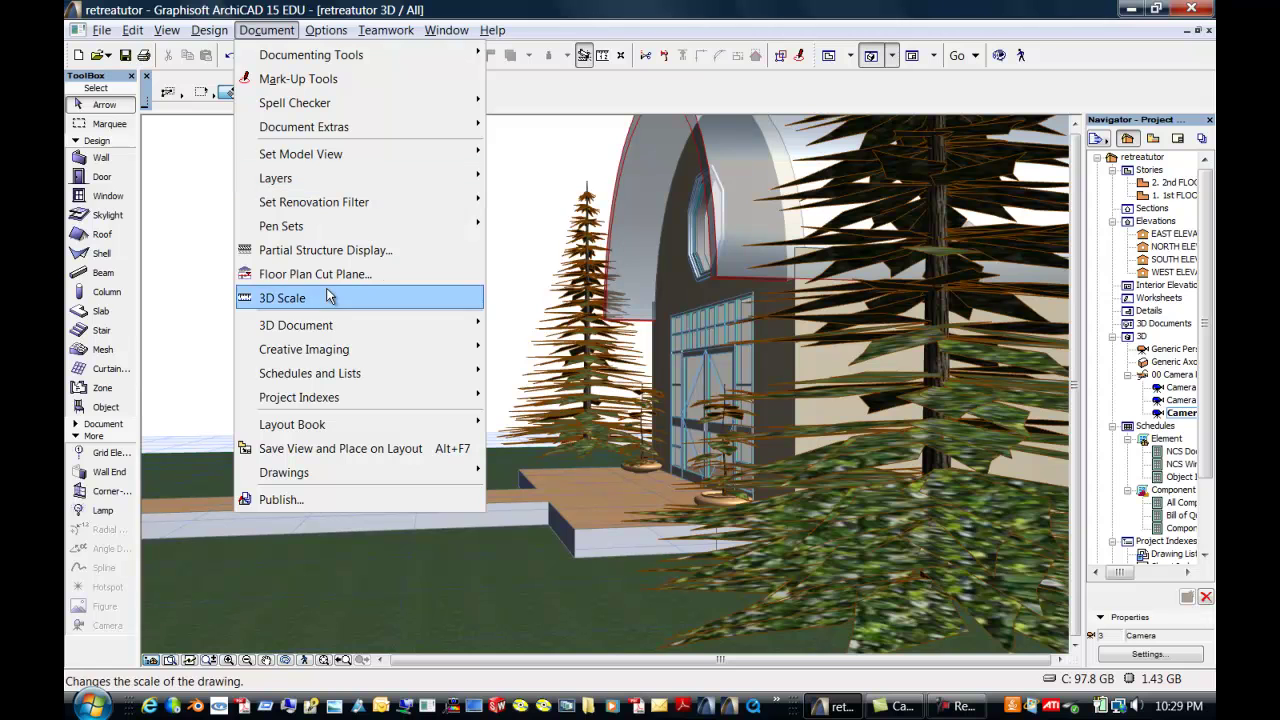
mouse_move(340, 352)
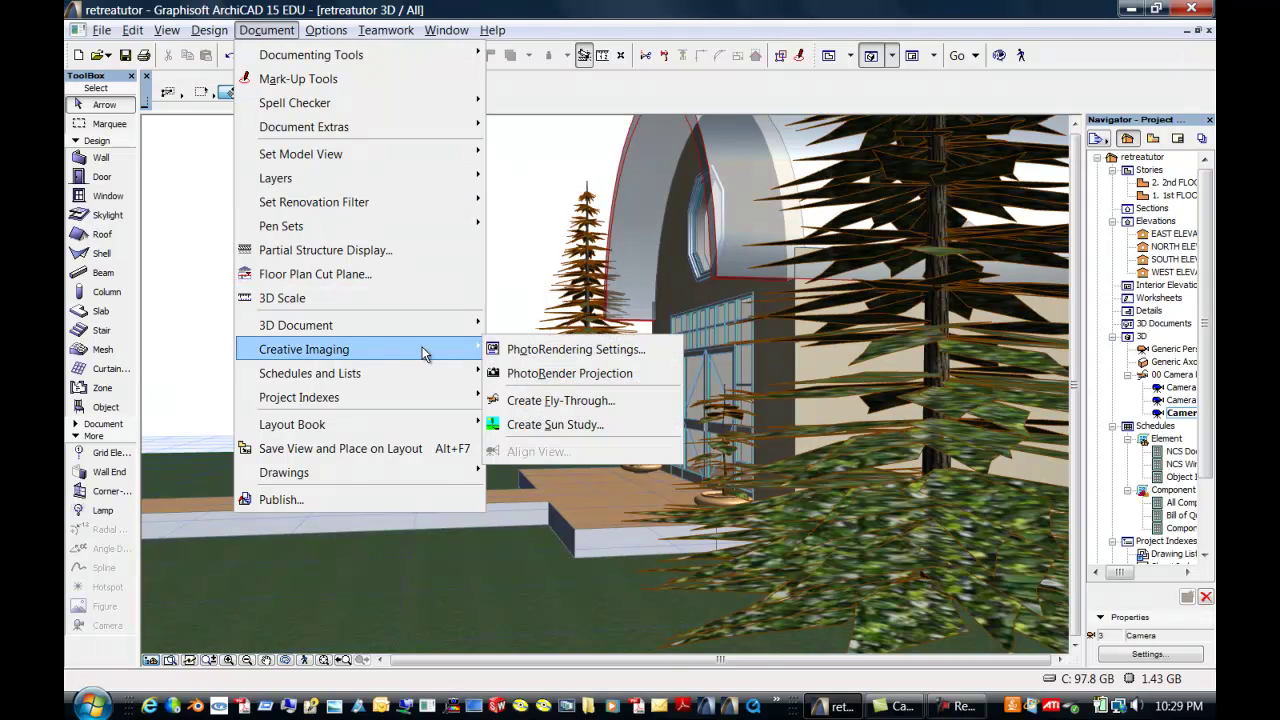
click(556, 400)
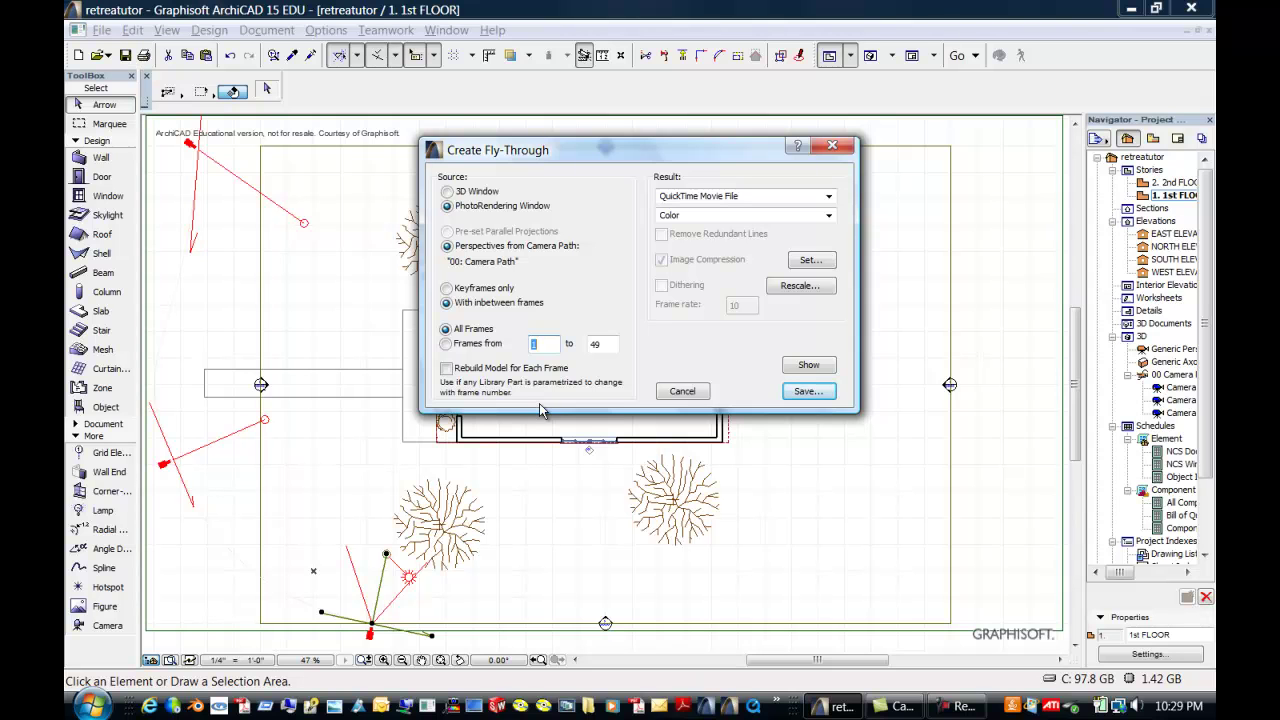
Step: Start the fly-through render and stop it once Picture # 7 is partly rendered
click(809, 366)
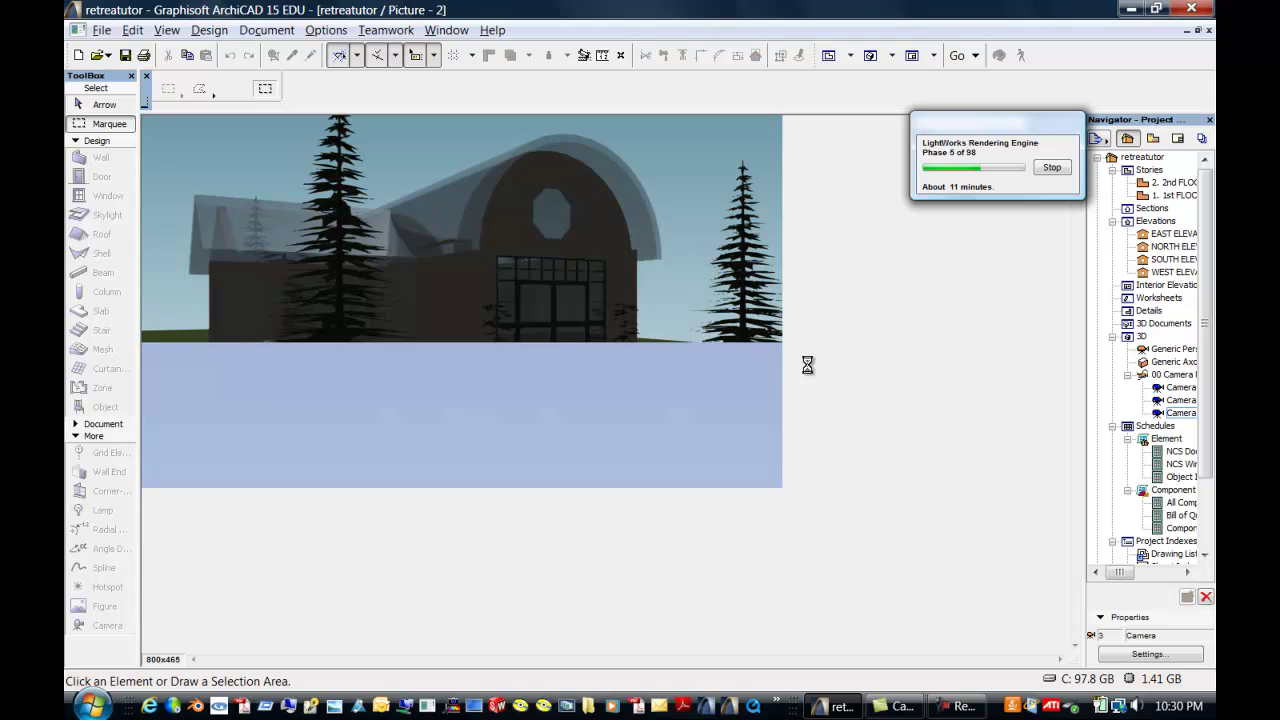
click(1051, 167)
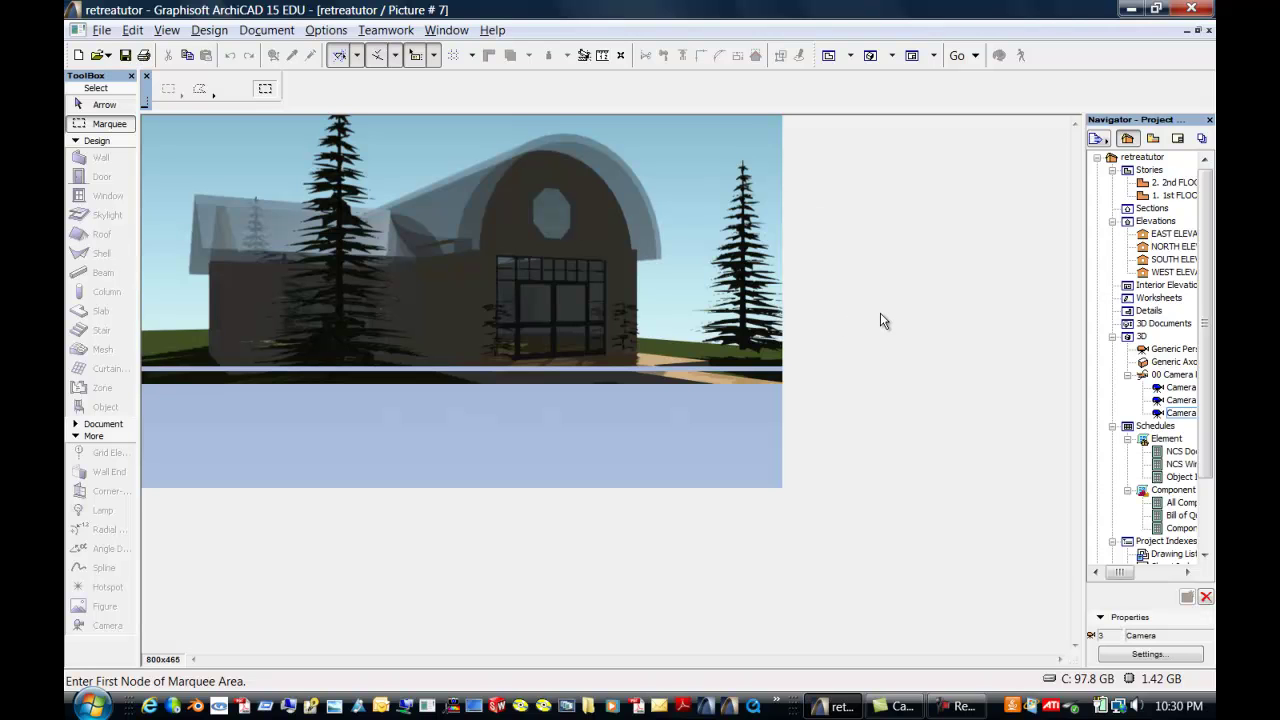
Step: Open PhotoRendering Settings from Document > Creative Imaging, showing LightWorks at Final quality
click(279, 31)
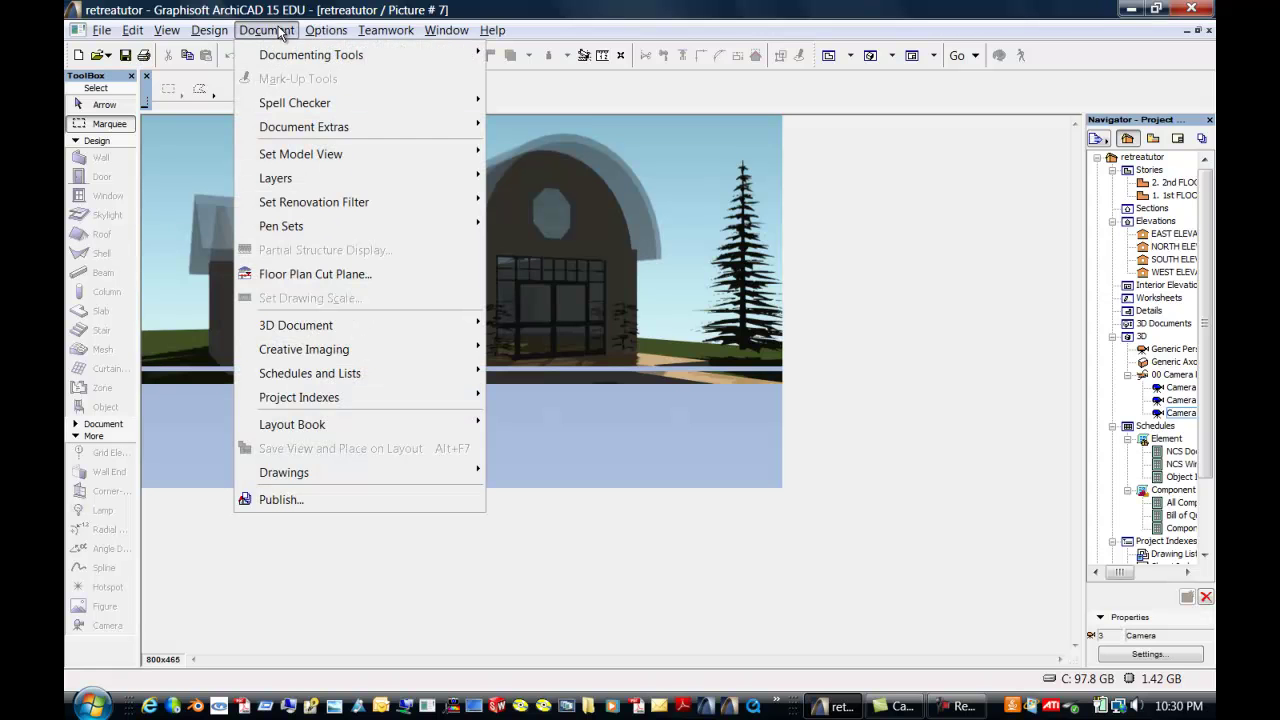
mouse_move(375, 346)
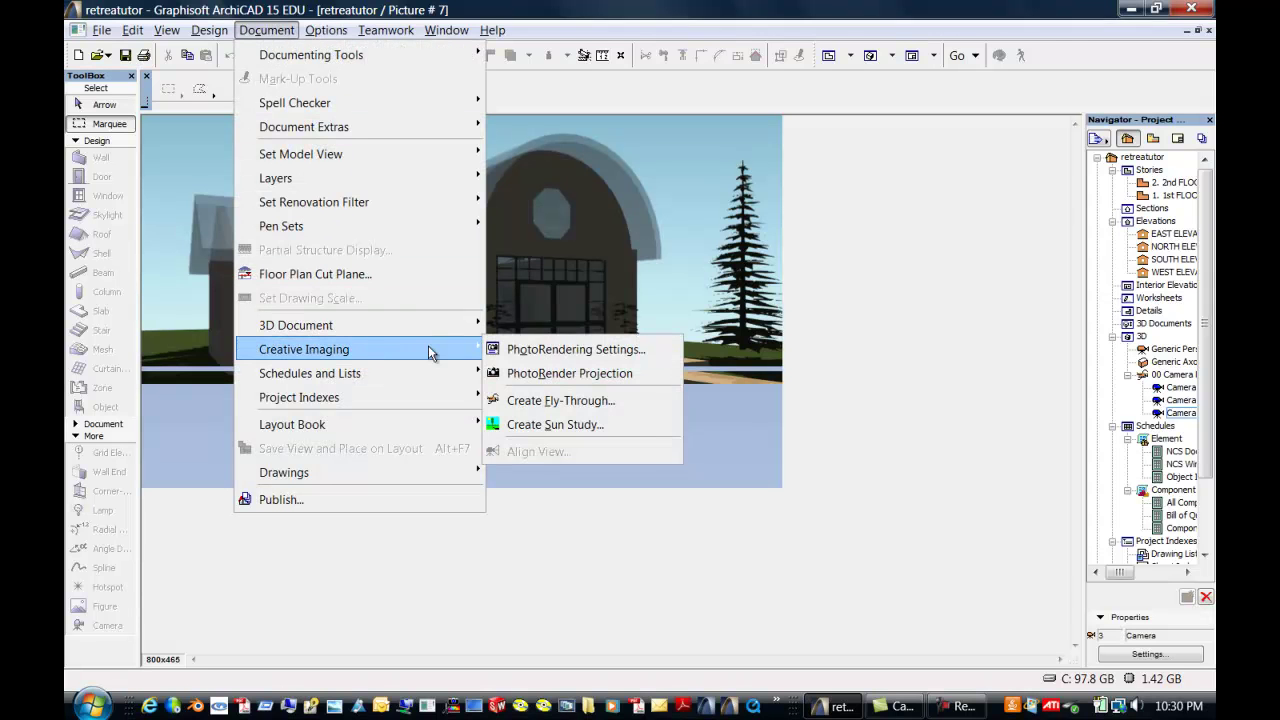
click(543, 347)
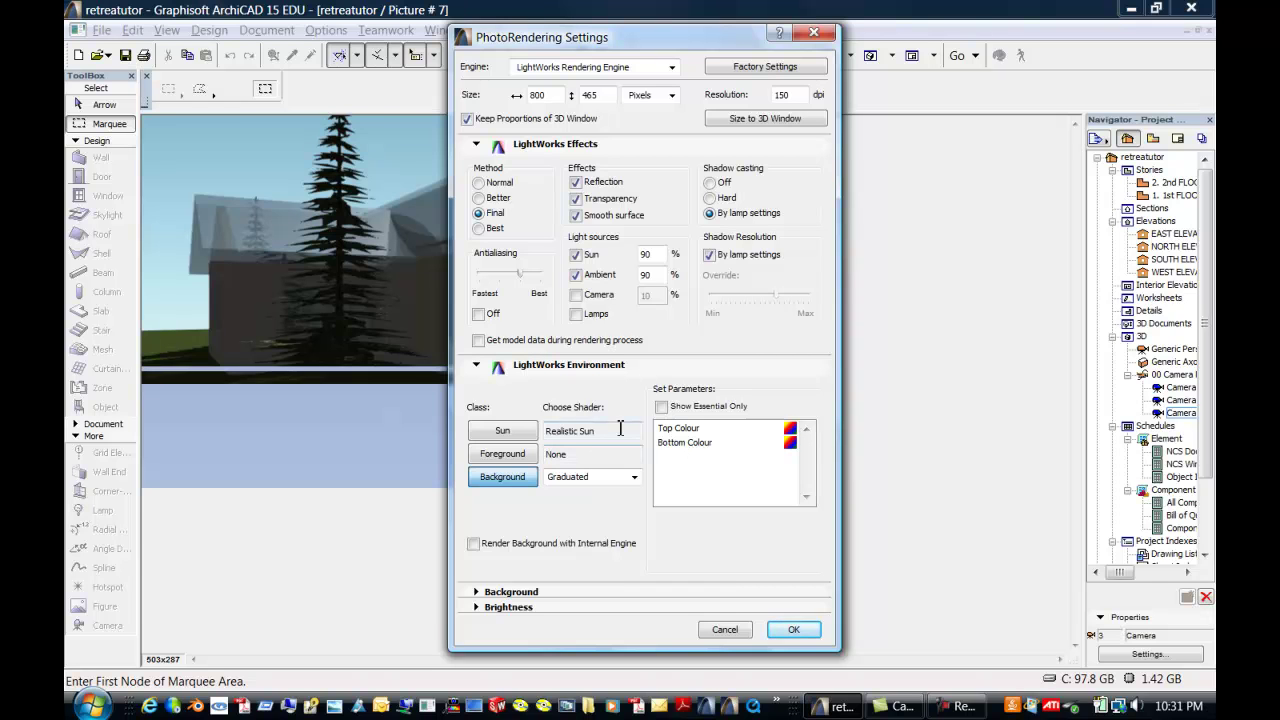
Step: Keep the Graduated shader and set the background picture to Sky_clear_2.jpg
click(634, 478)
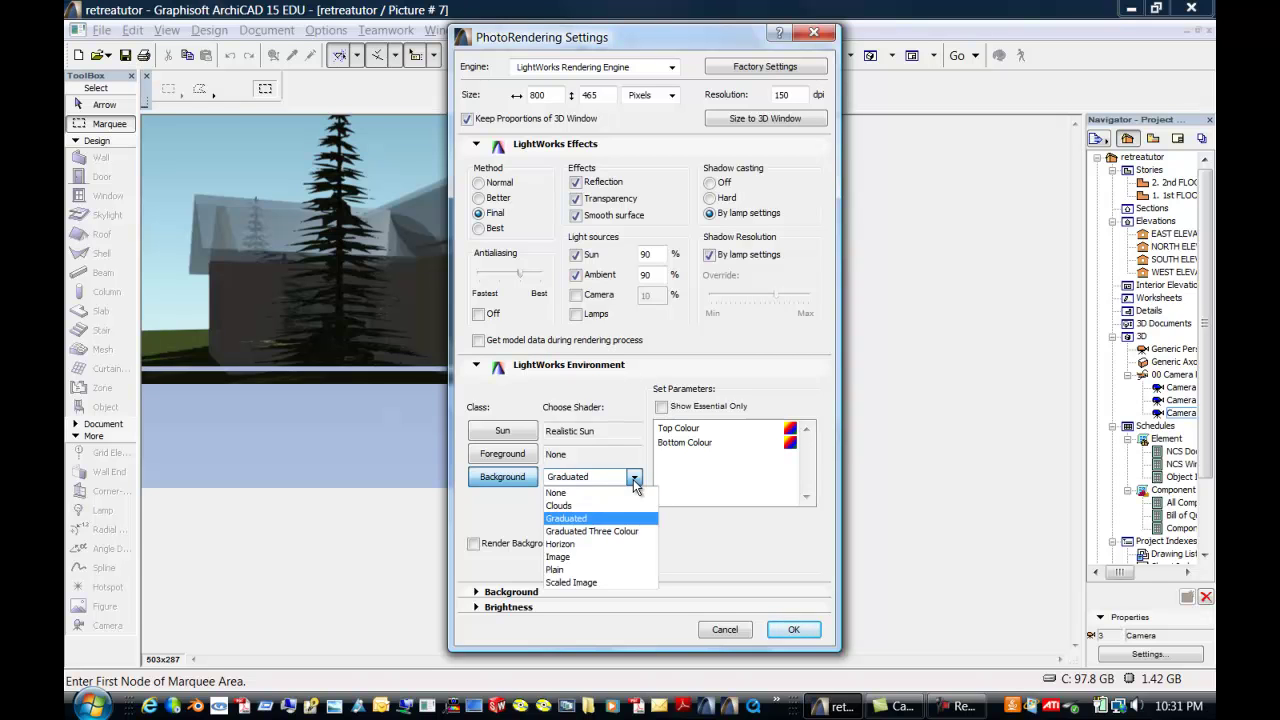
click(634, 480)
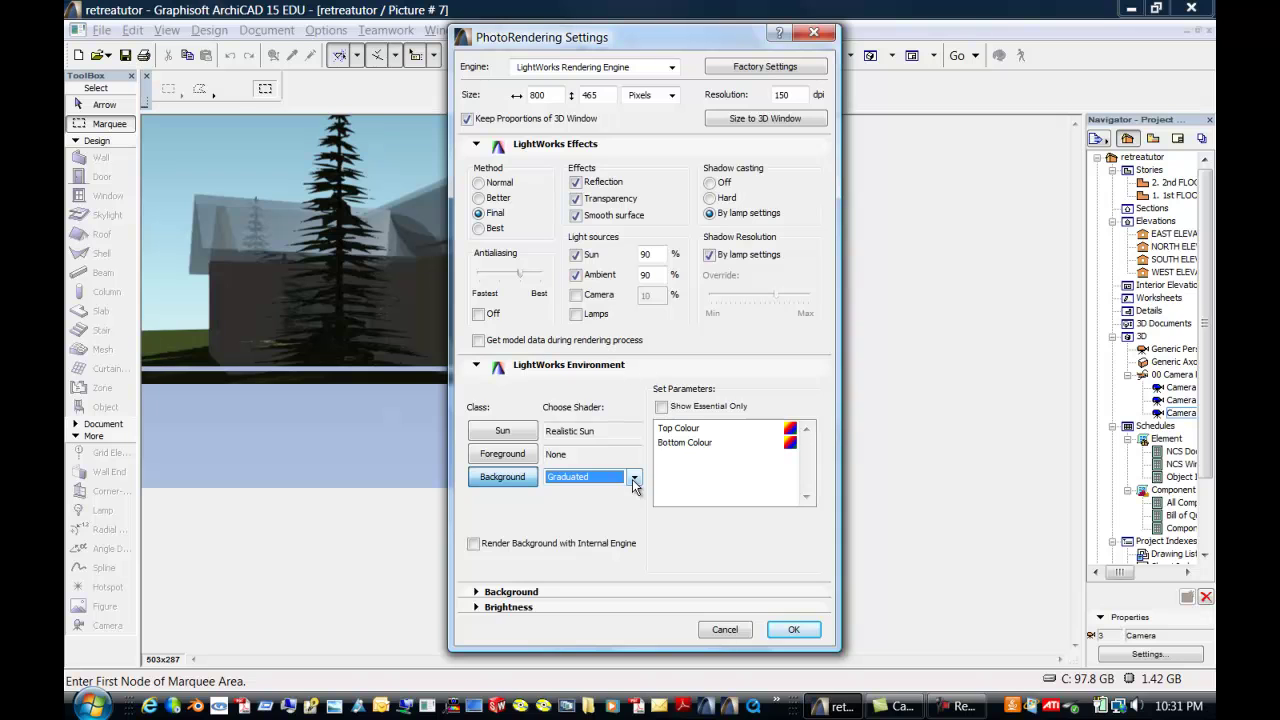
click(476, 592)
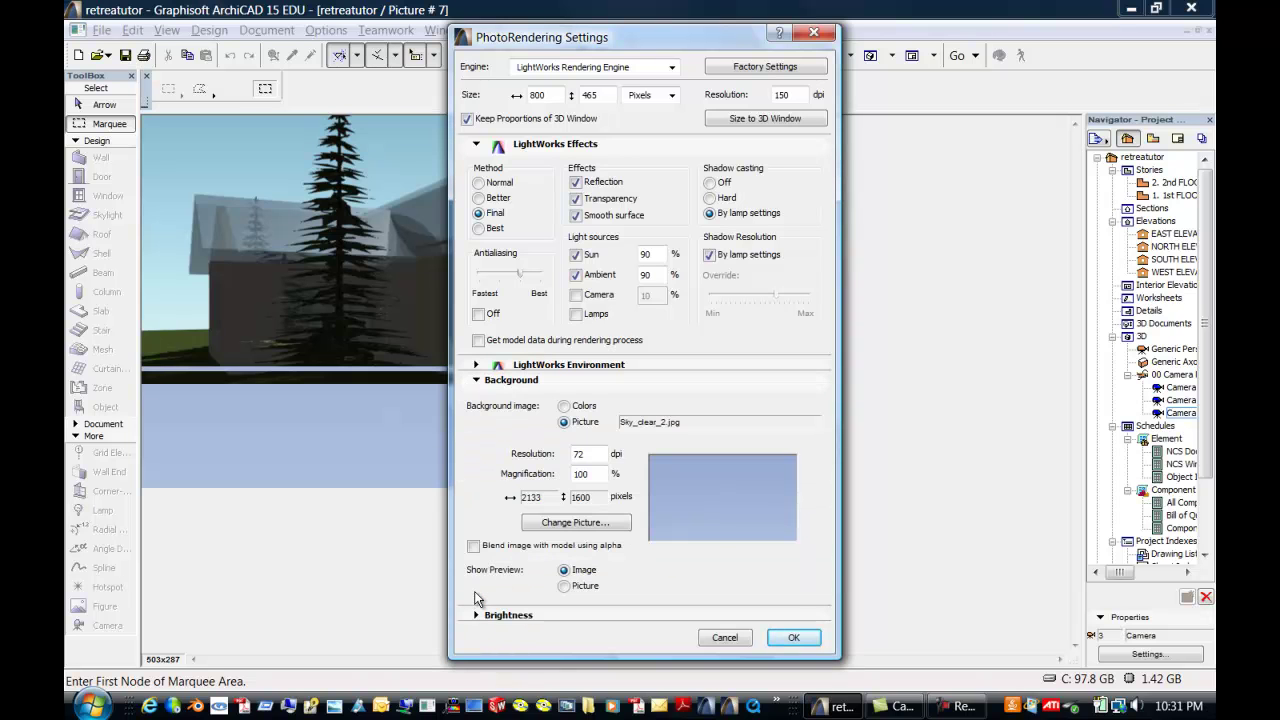
click(588, 524)
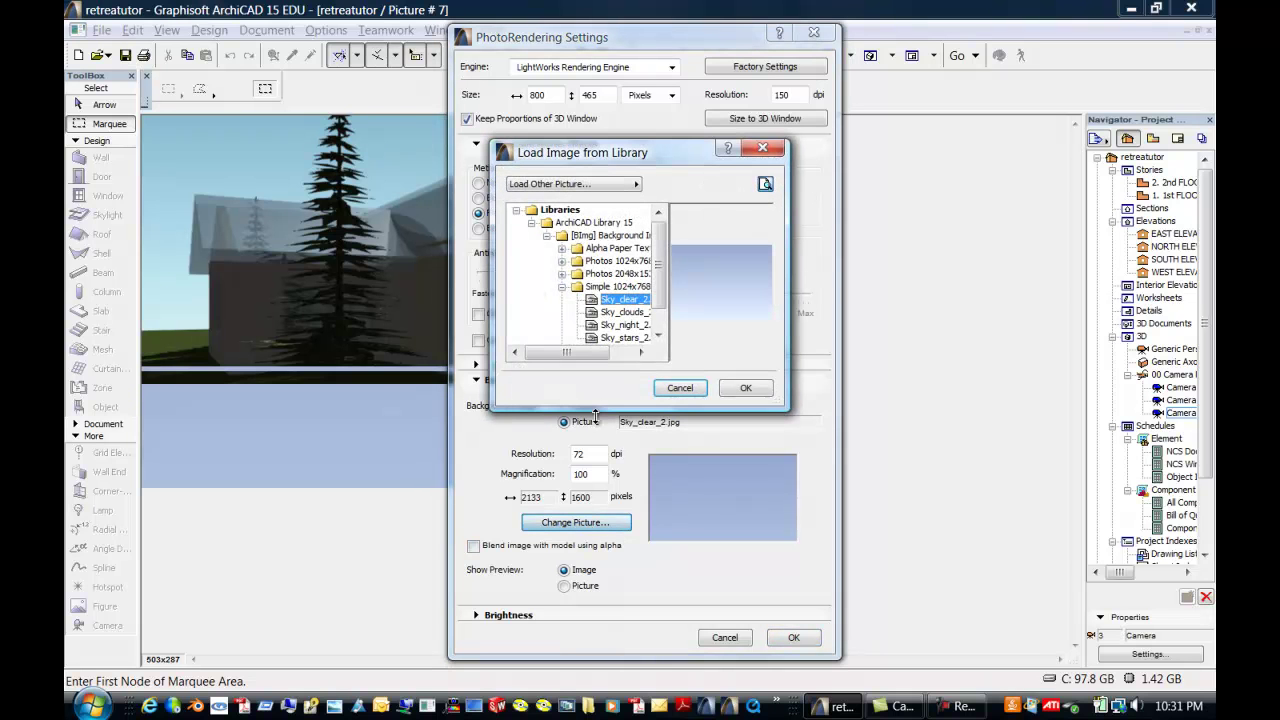
drag(586, 351, 610, 355)
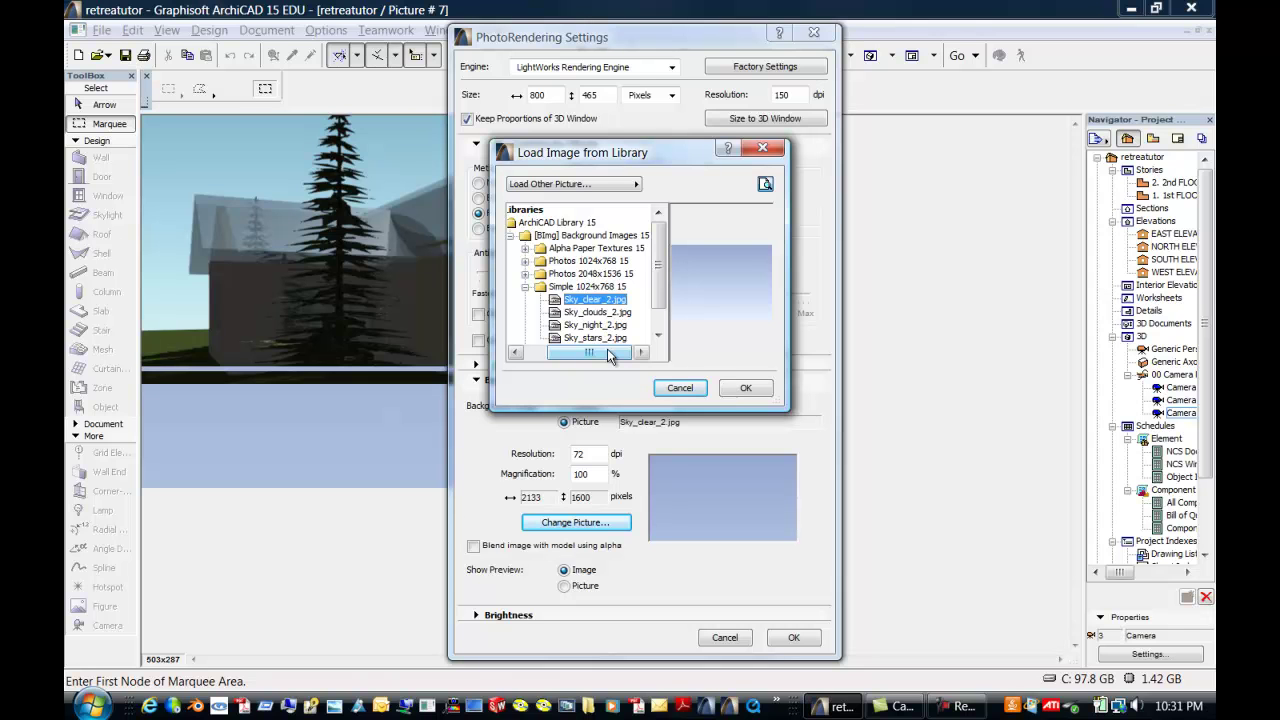
click(743, 389)
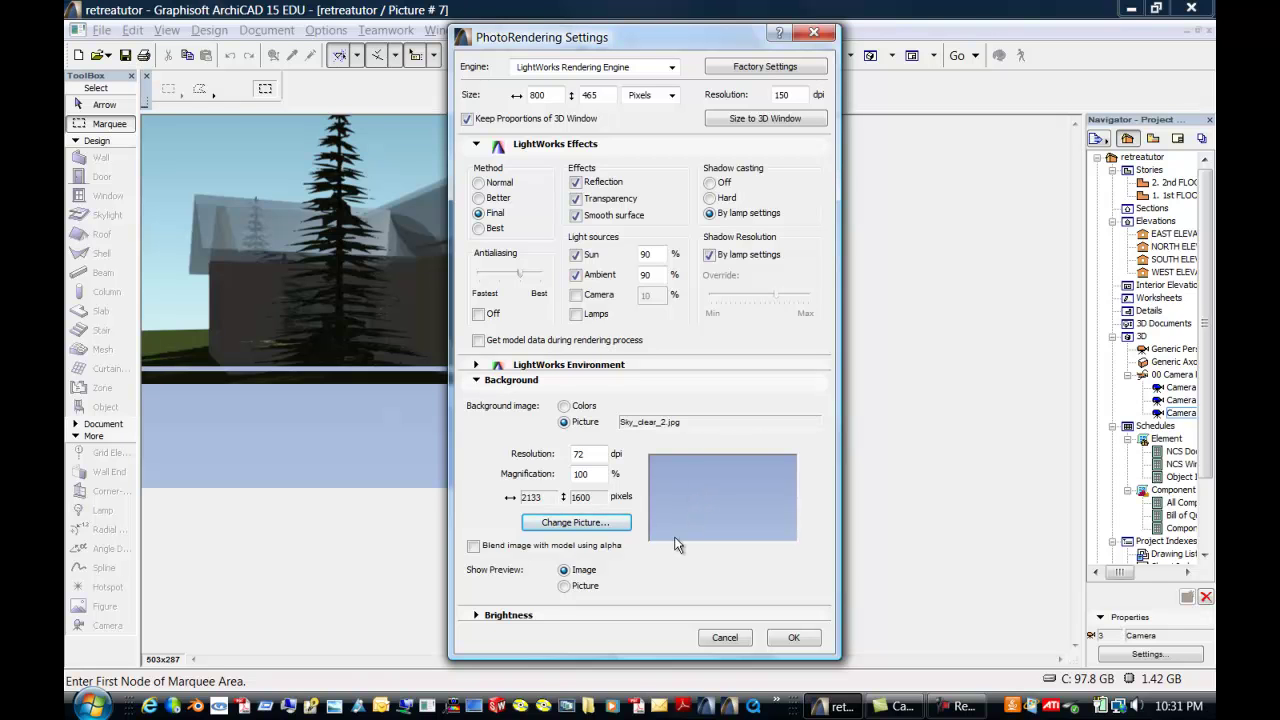
Step: Nudge Image Brightness slightly toward Bright and accept the PhotoRendering Settings
click(476, 614)
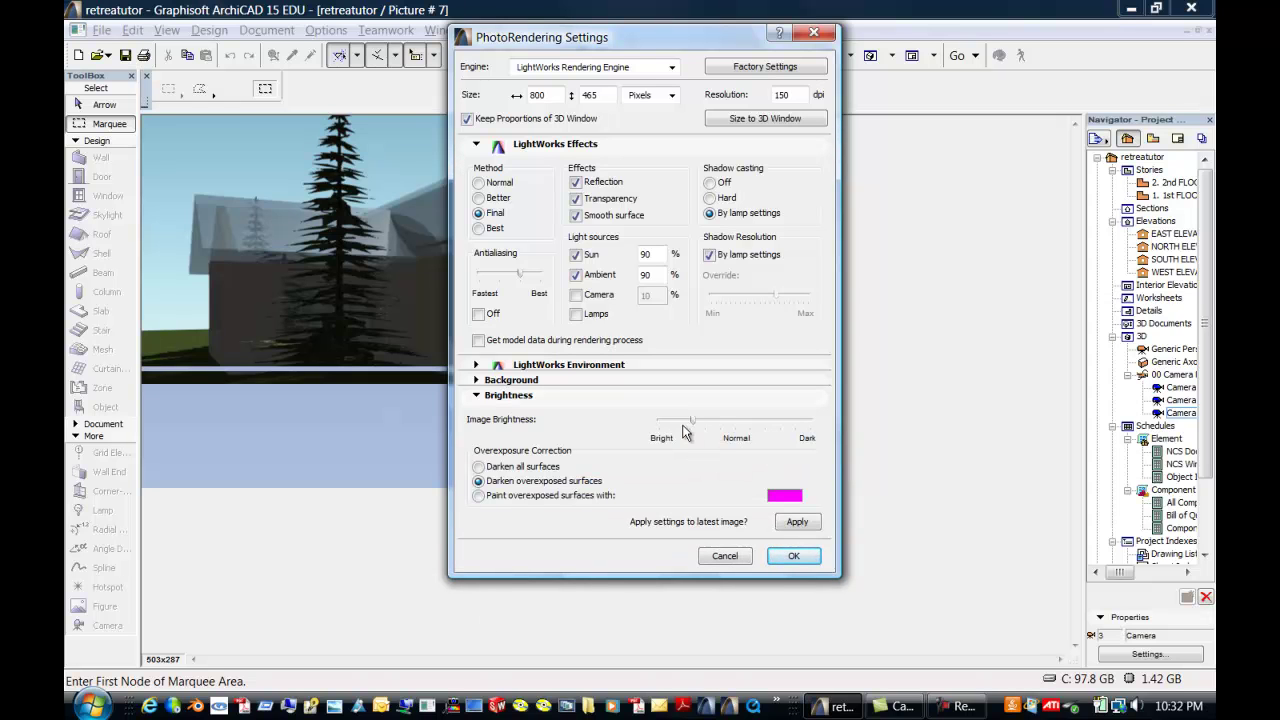
drag(694, 421, 685, 422)
click(795, 557)
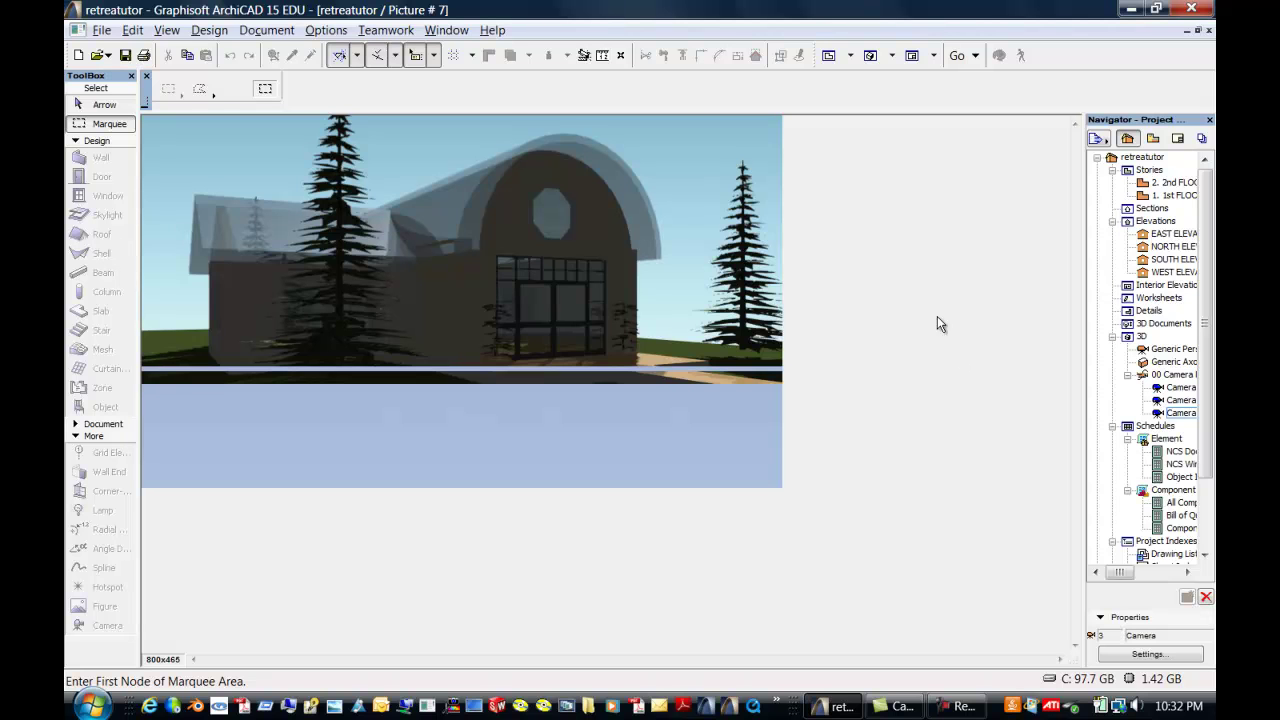
Step: Open the Create Fly-Through dialog again from Document > Creative Imaging
click(268, 31)
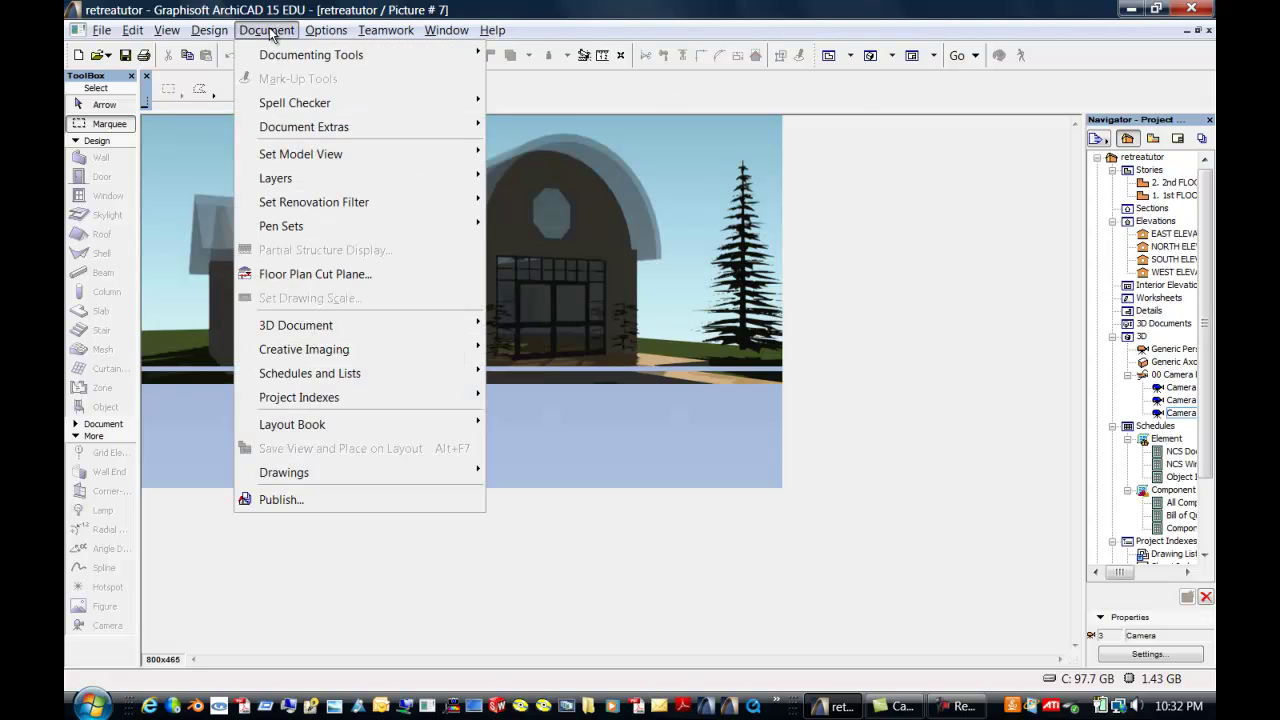
mouse_move(350, 350)
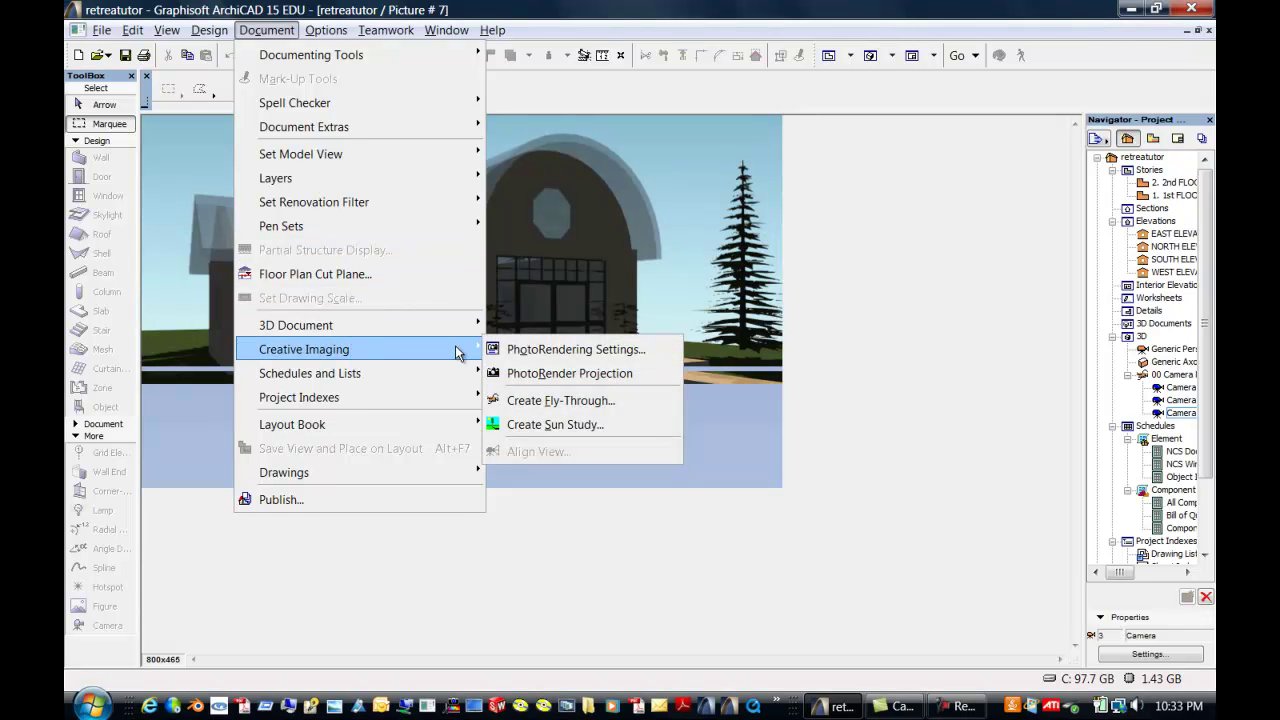
click(537, 400)
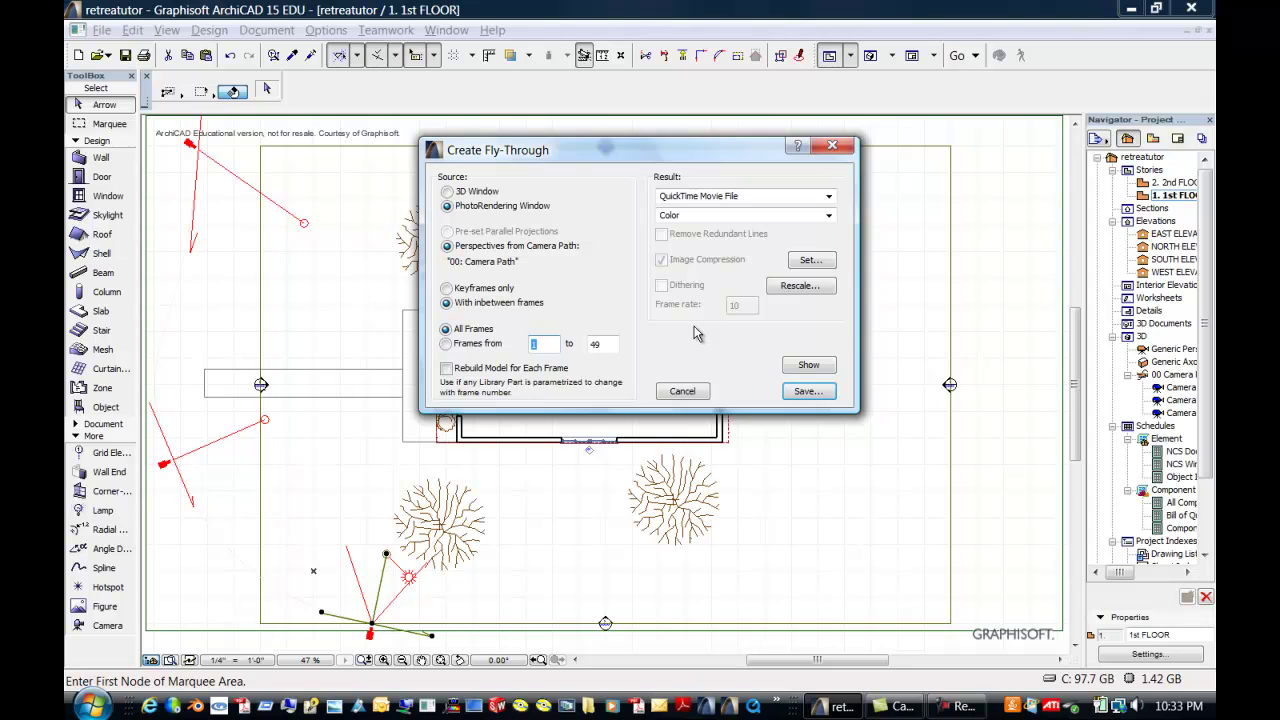
Step: Keep QuickTime Movie File output, set Source to 3D Window, and show the fly-through
click(829, 197)
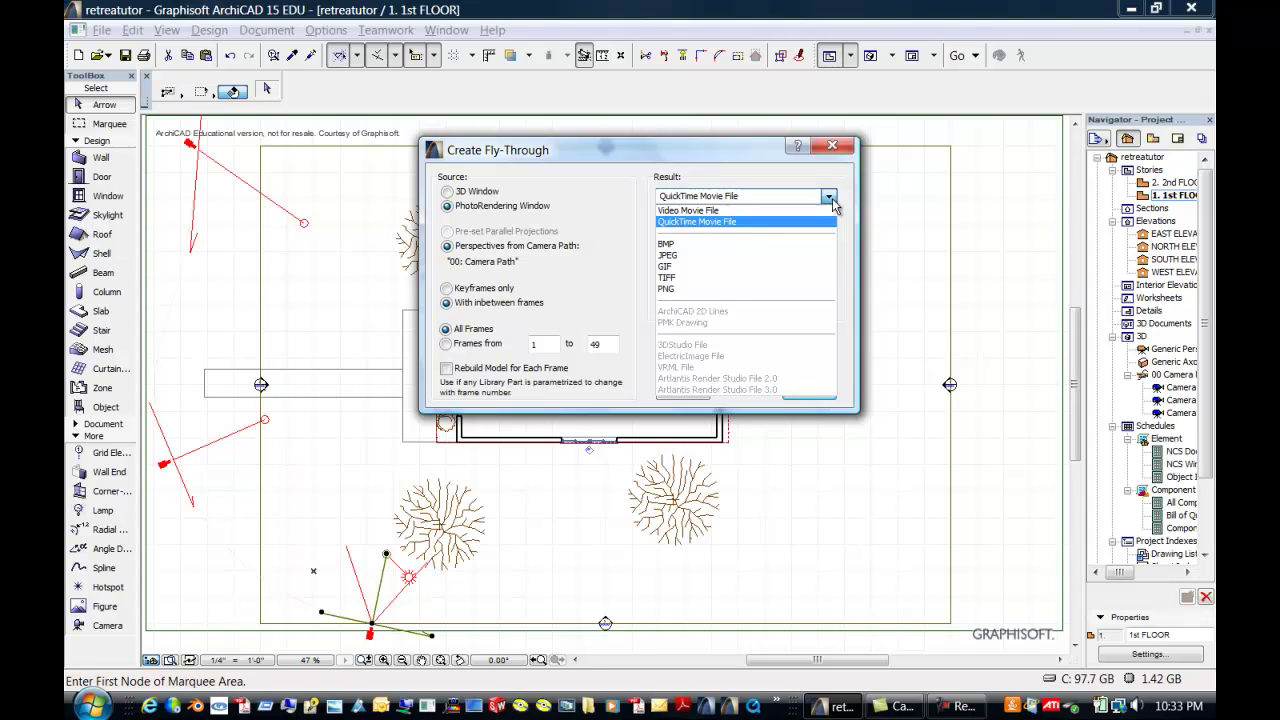
click(830, 199)
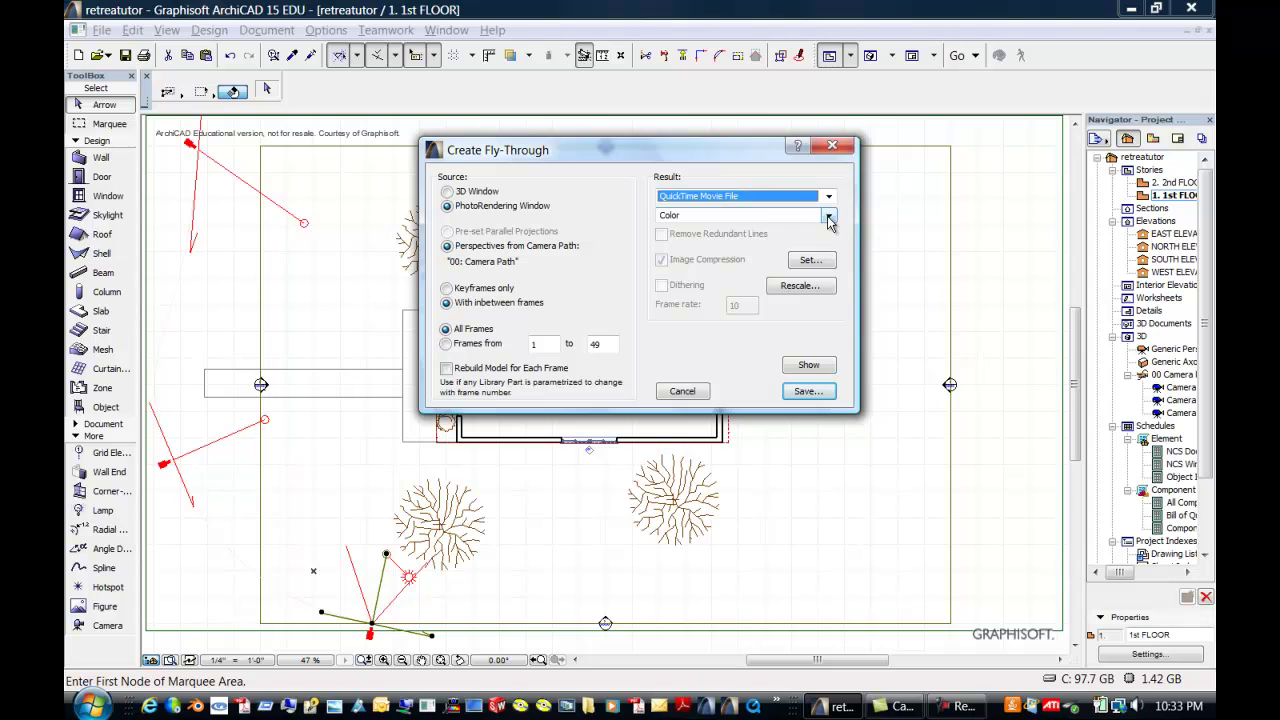
click(450, 192)
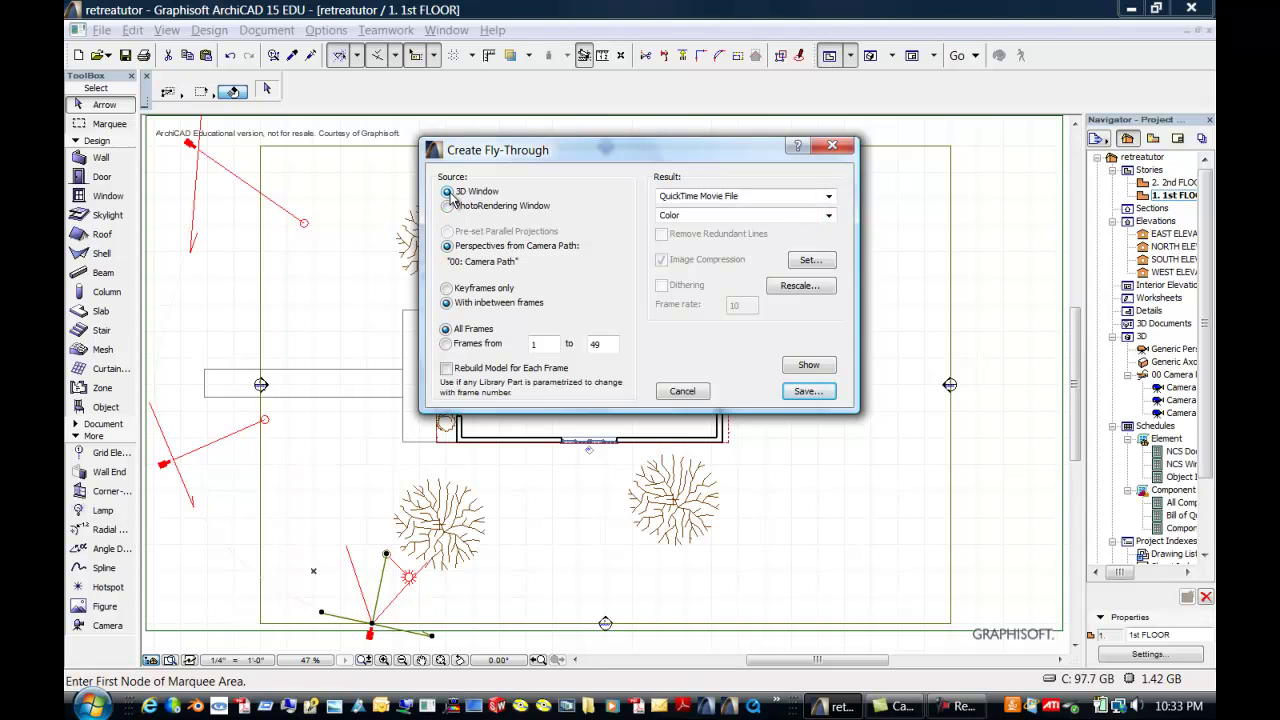
click(447, 206)
click(448, 191)
click(808, 366)
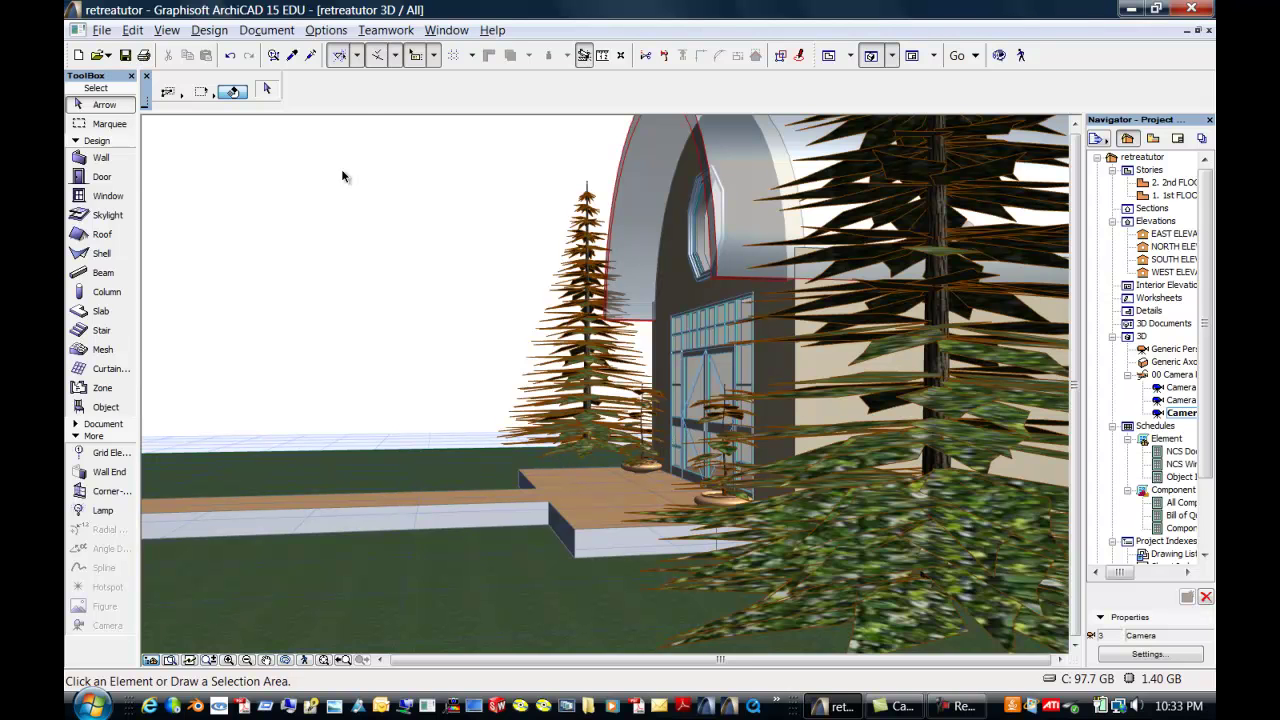
Step: Reopen Create Fly-Through, bring up the QuickTime movie save dialog, and cancel it
click(252, 32)
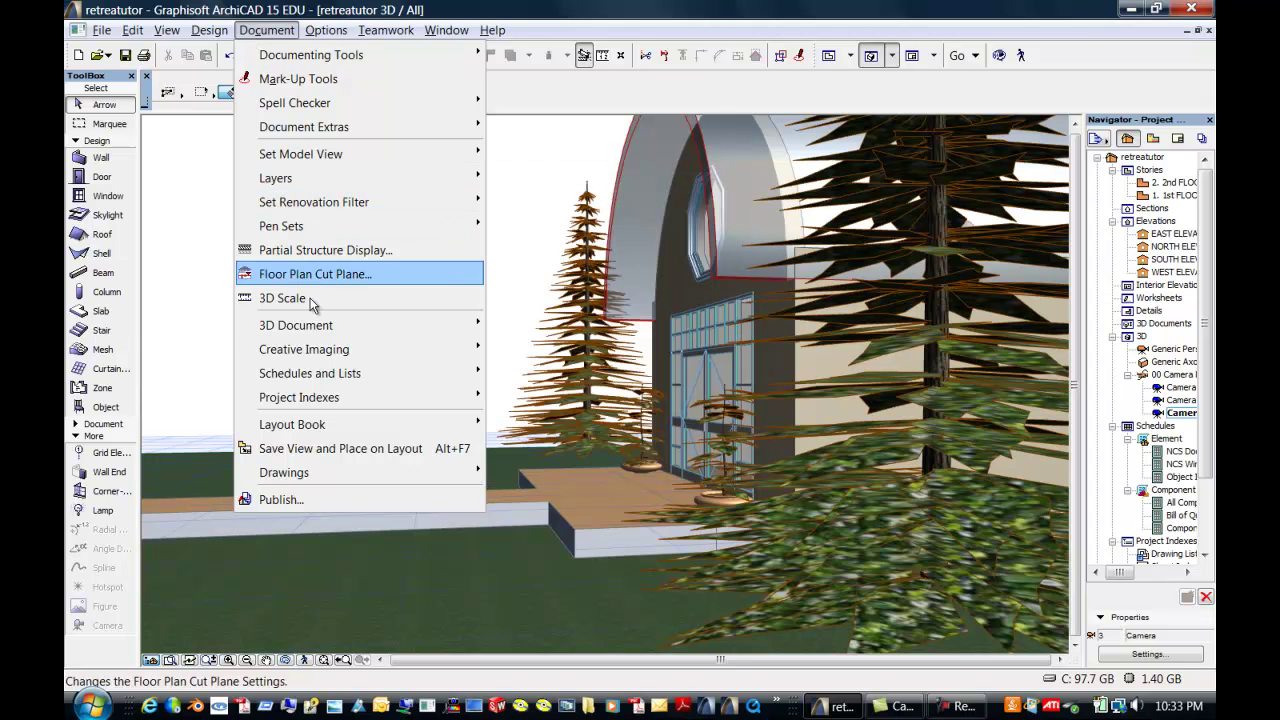
mouse_move(324, 358)
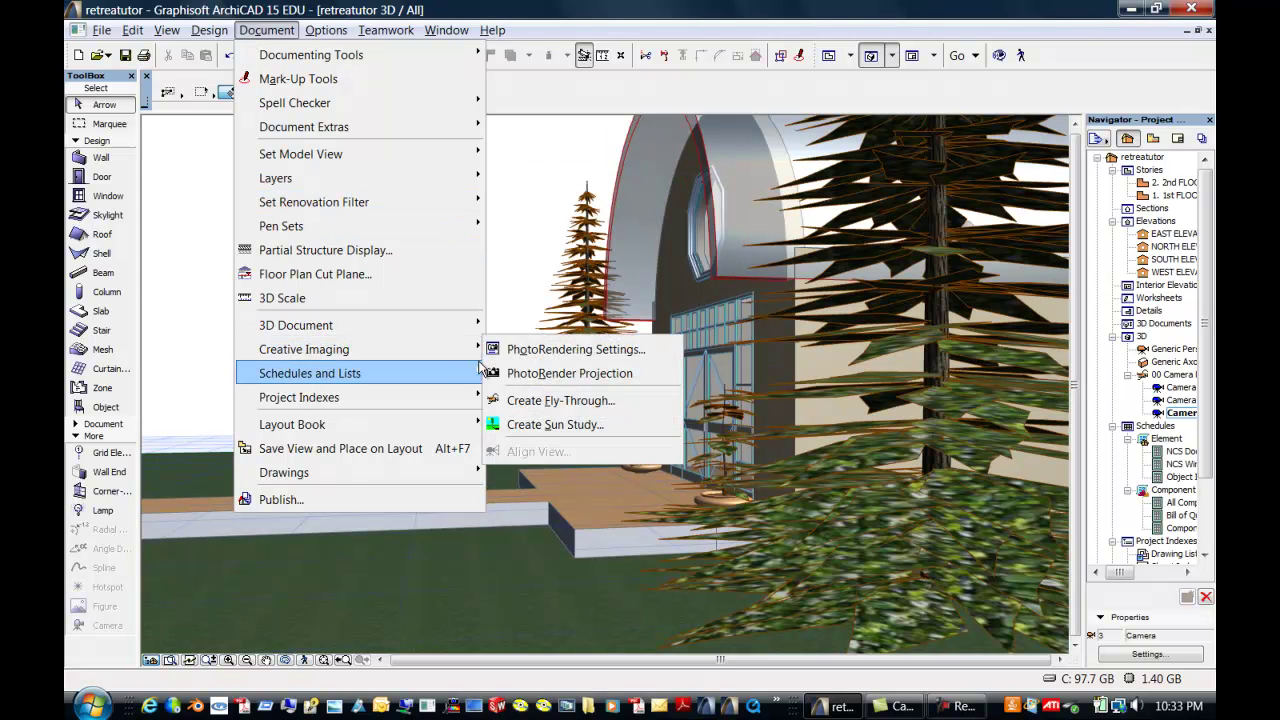
click(531, 401)
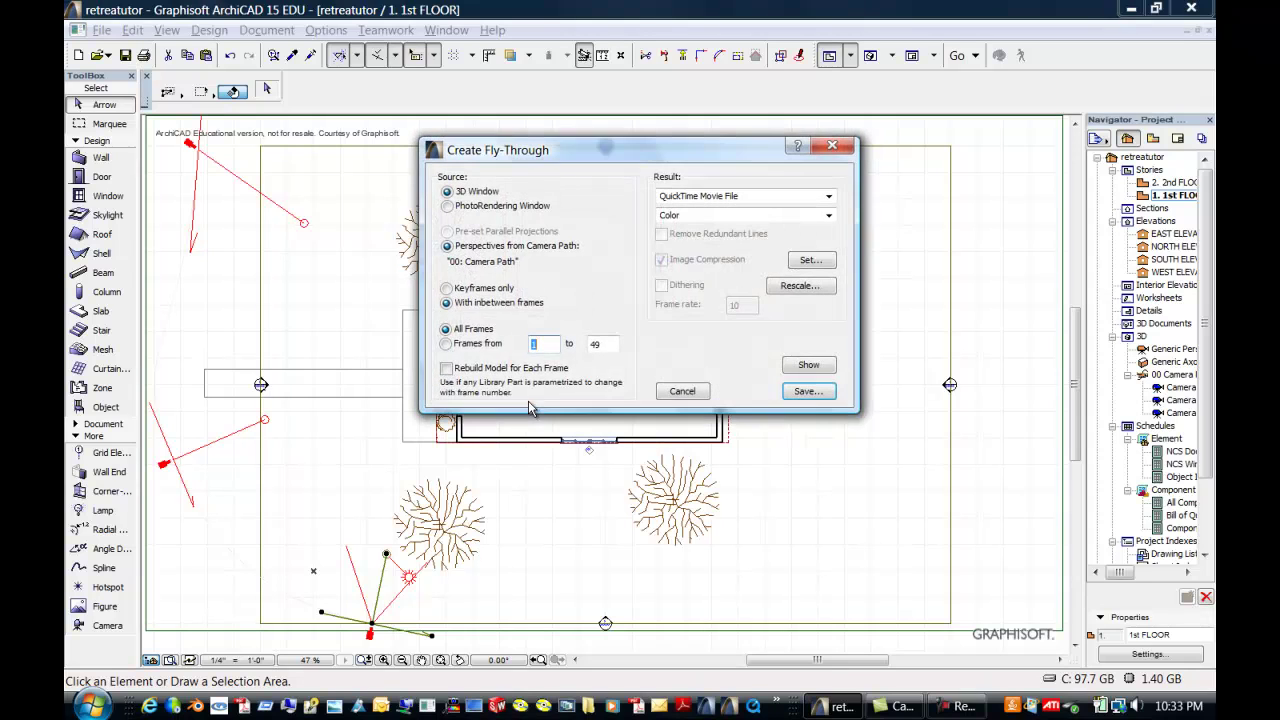
click(808, 391)
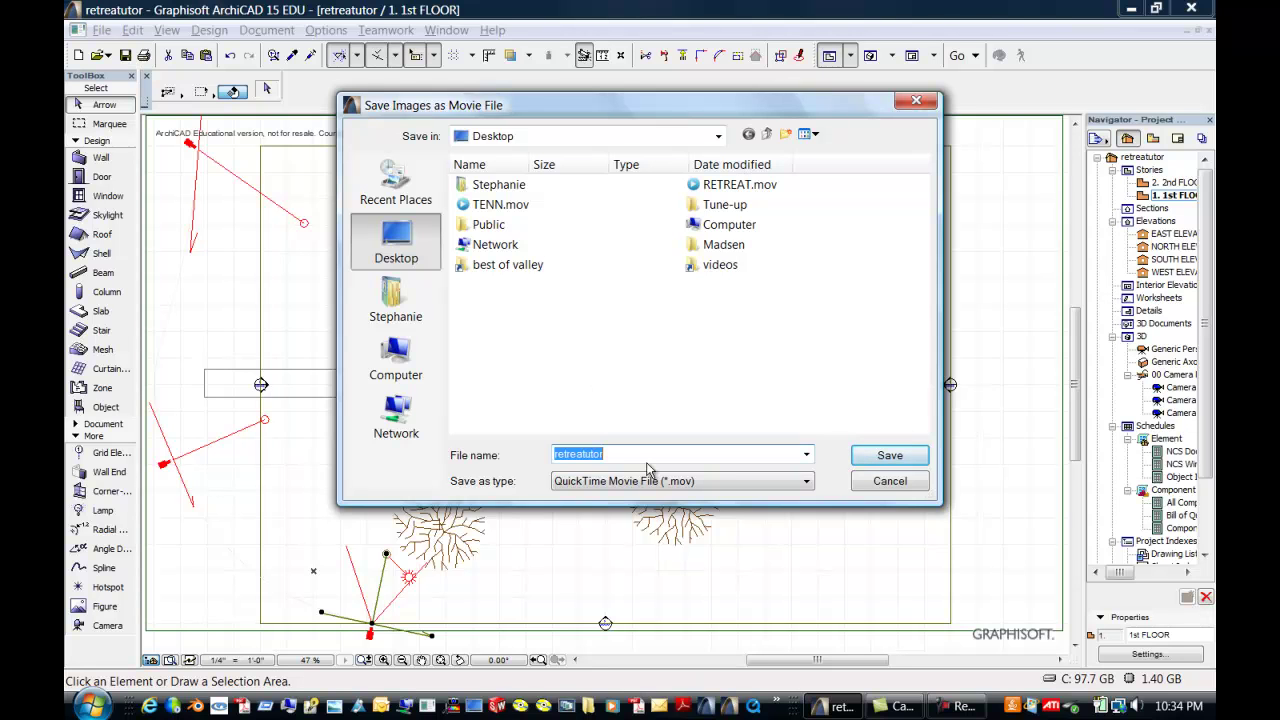
click(889, 481)
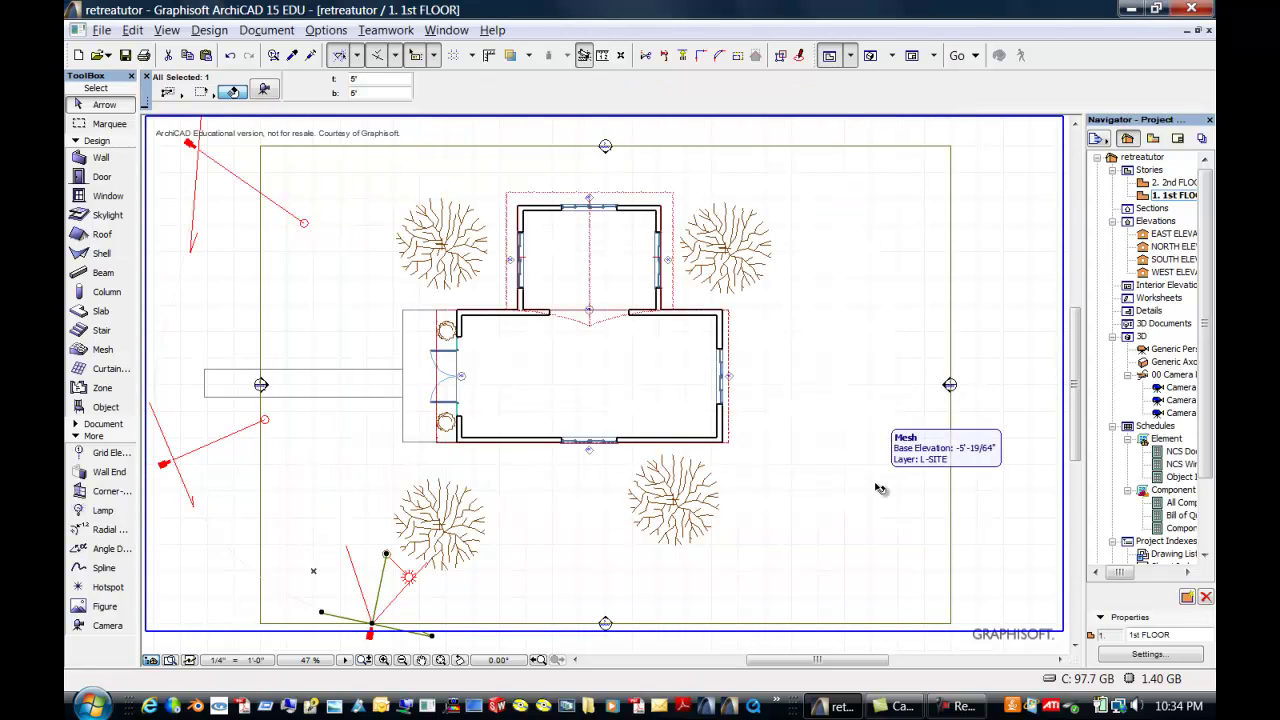